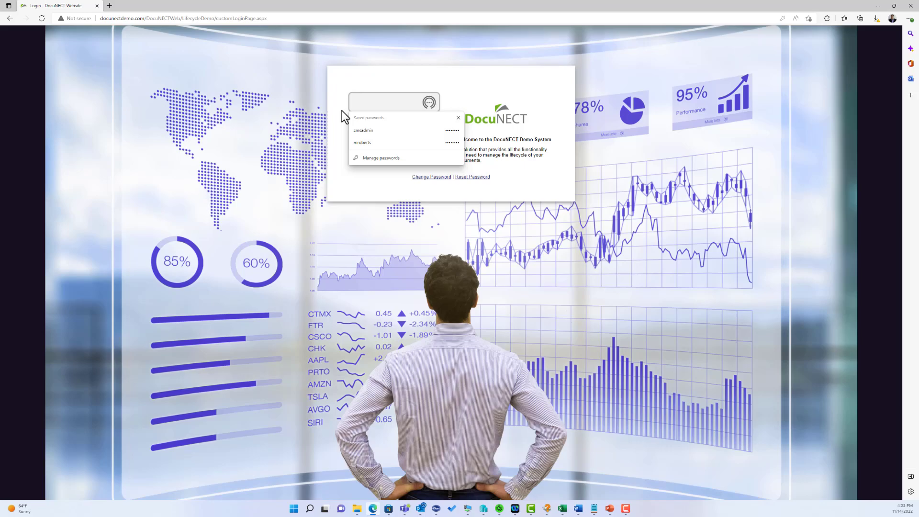
# Sign in to the DocuNECT demo system with the saved account's username and password
pyautogui.write('roberts')
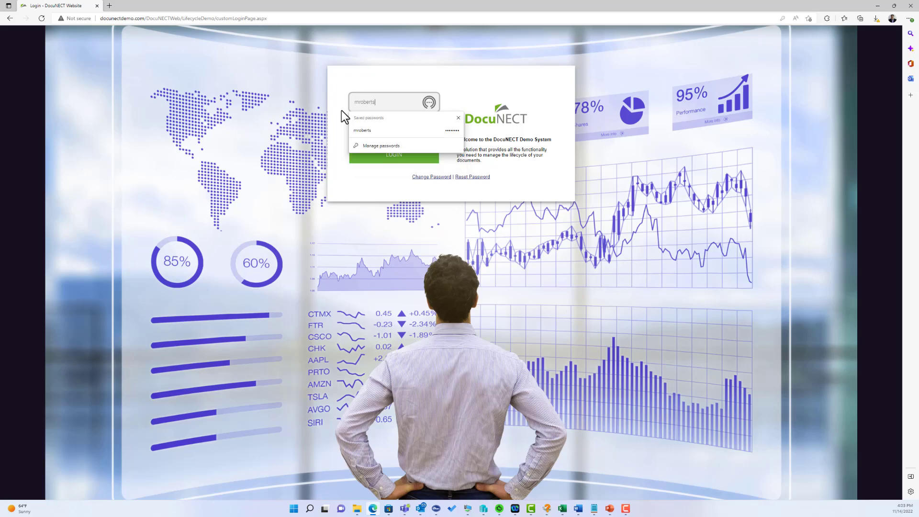
pyautogui.press('Tab')
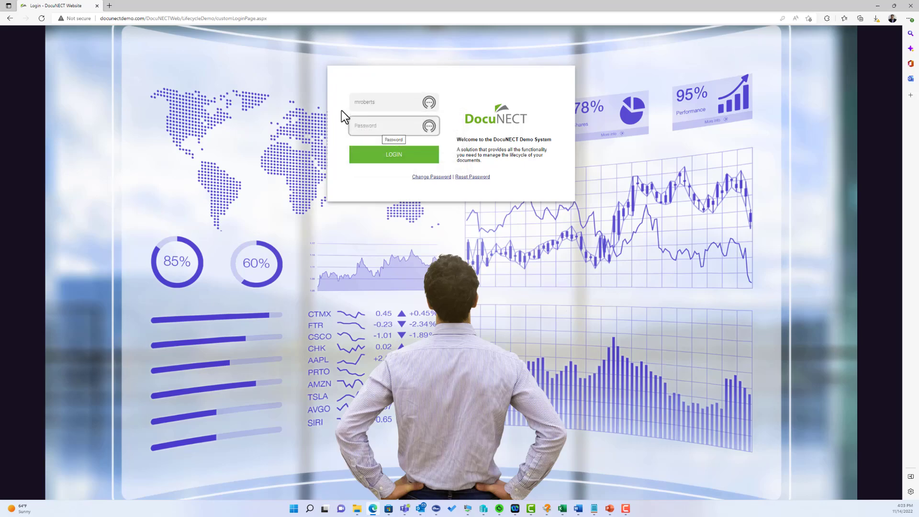
pyautogui.write('••••••••')
pyautogui.click(398, 154)
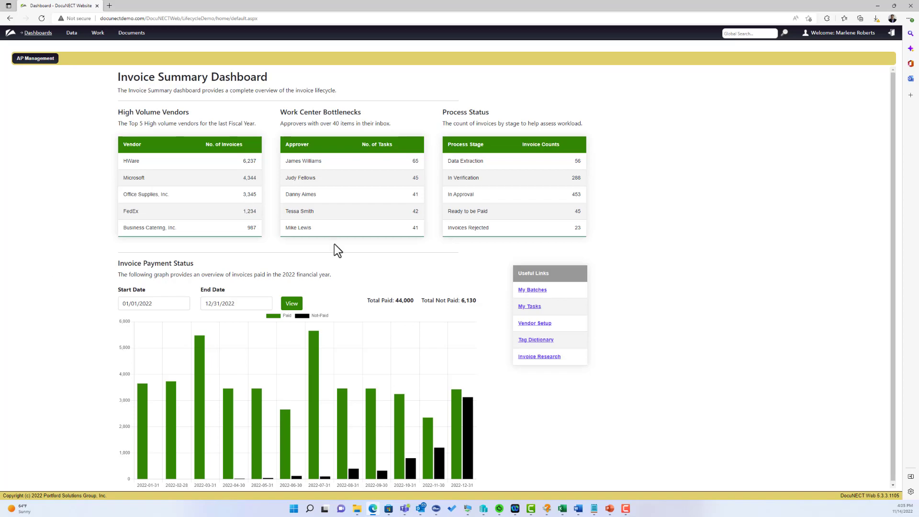
# Open the Accounts Payable Vendors table and inspect the first vendor's identifiable tag value
pyautogui.click(523, 324)
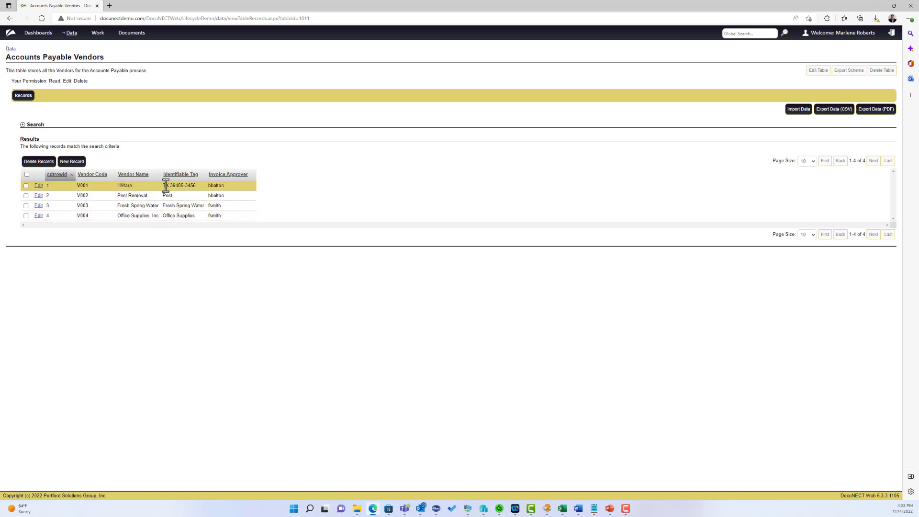
pyautogui.moveTo(197, 186); pyautogui.dragTo(162, 186)
pyautogui.click(174, 240)
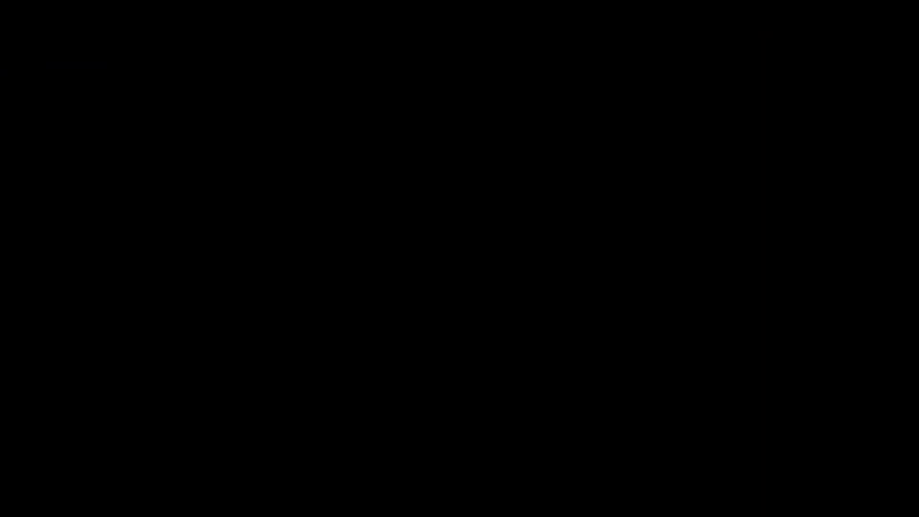
# Return to the Dashboards page and open the Tag Dictionary records
pyautogui.click(38, 32)
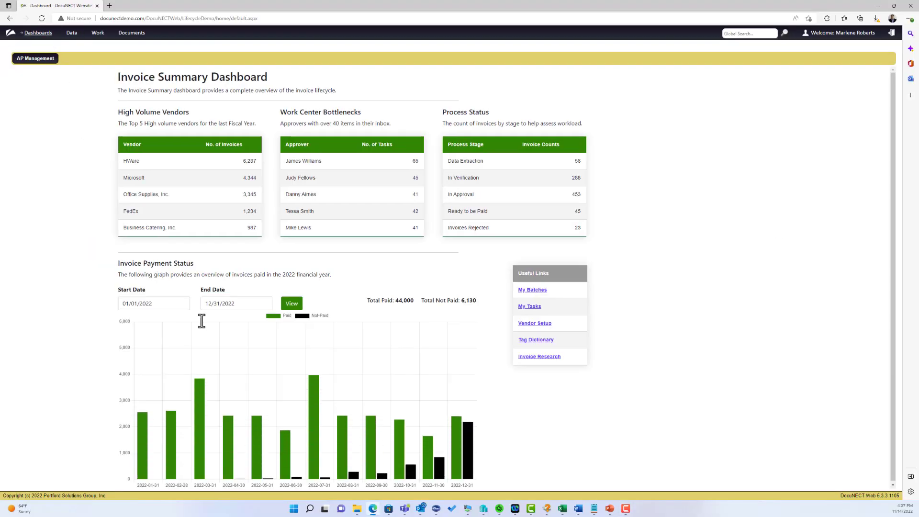
pyautogui.click(523, 340)
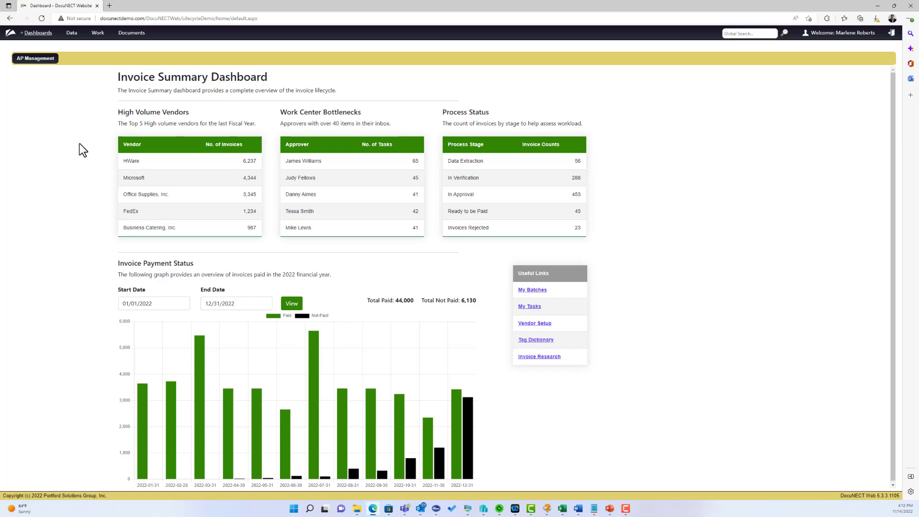
# Go to the Work Center batches list
pyautogui.click(98, 33)
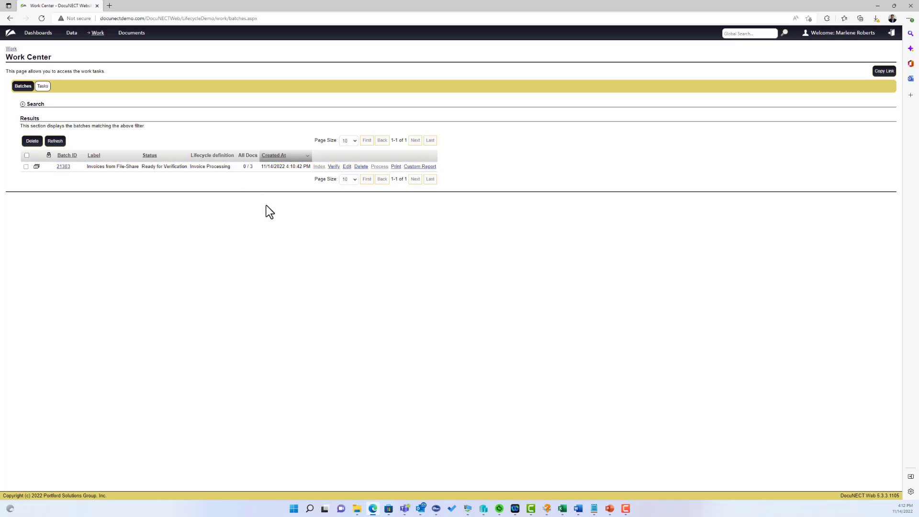
# Verify batch 21383, expanding Invoice Approval, Document Information and Batch Information, and locate the invoice number
pyautogui.click(333, 167)
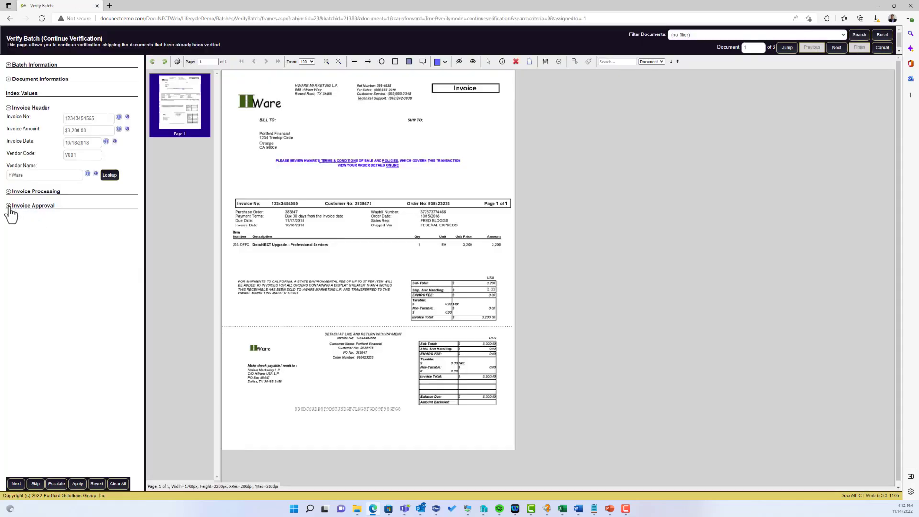
pyautogui.click(8, 206)
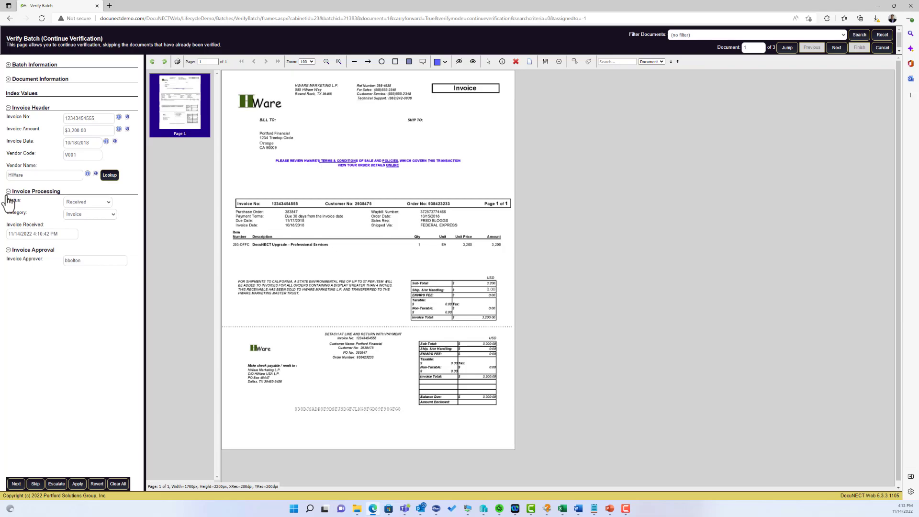
pyautogui.click(8, 79)
pyautogui.click(8, 64)
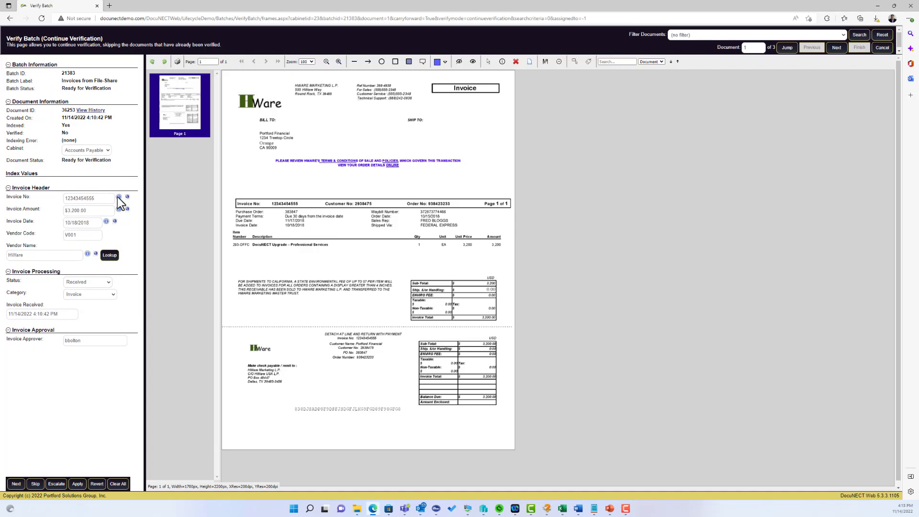
pyautogui.moveTo(117, 198)
pyautogui.click(88, 198)
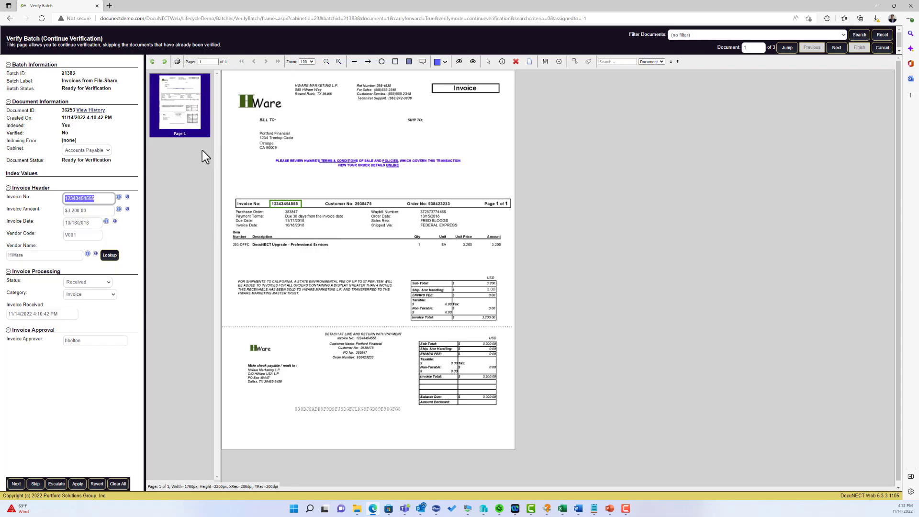
# Check the first invoice's number, date and vendor name against the scan, then advance to document 2
pyautogui.click(118, 196)
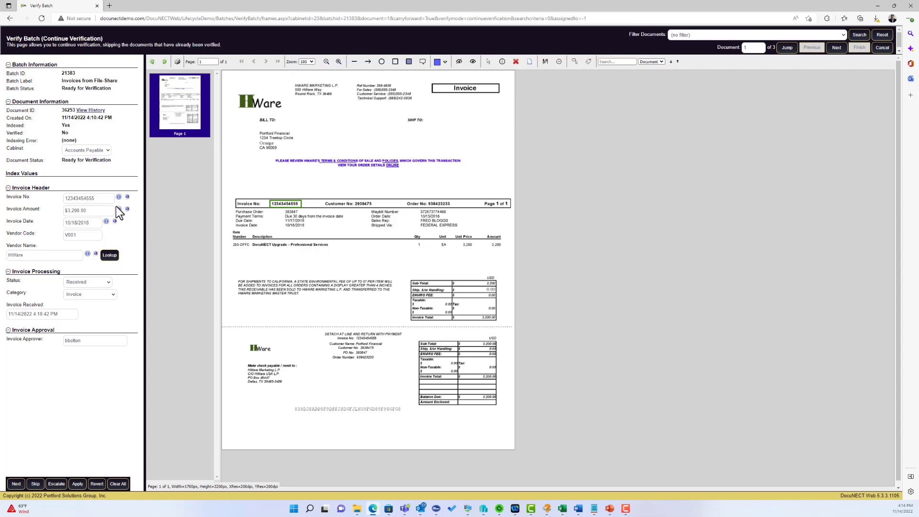
pyautogui.click(71, 223)
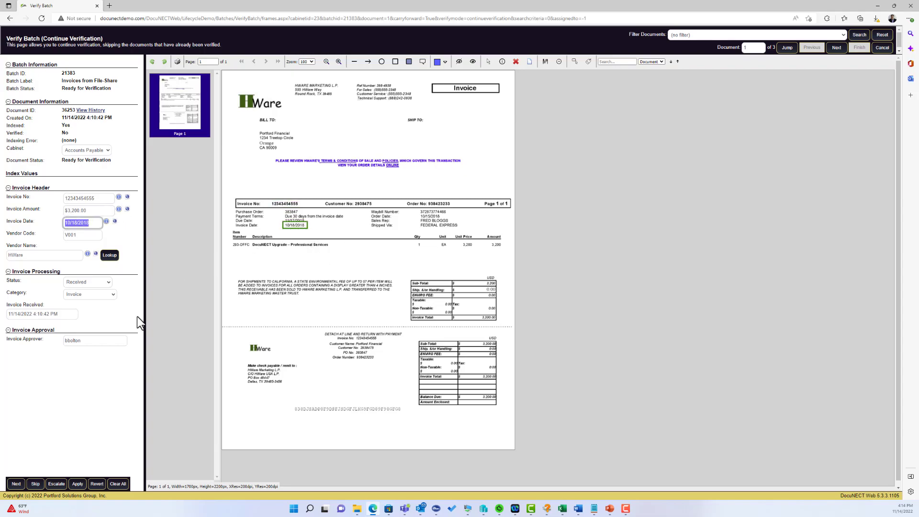
pyautogui.click(29, 255)
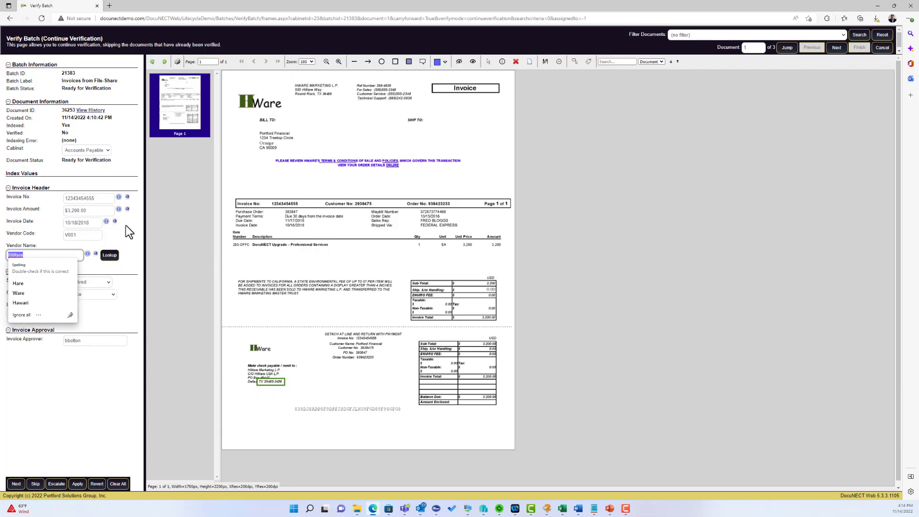
pyautogui.click(2, 245)
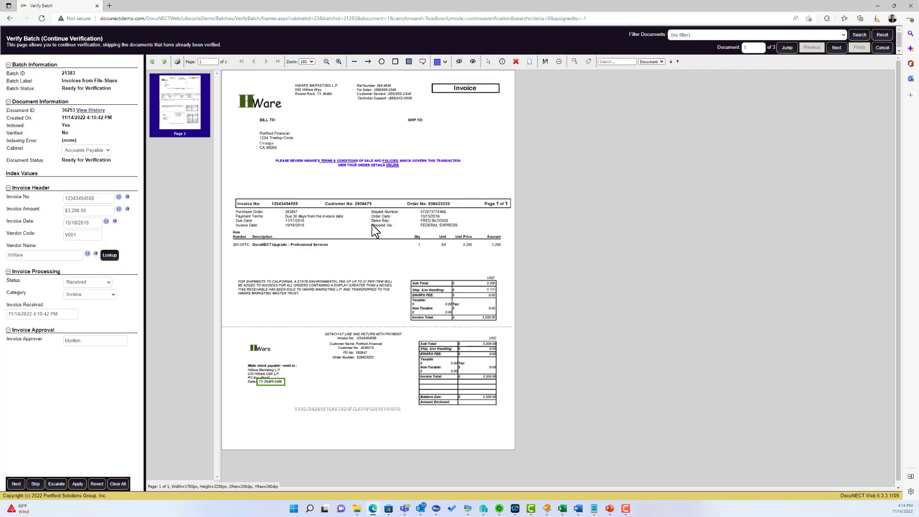
pyautogui.click(16, 484)
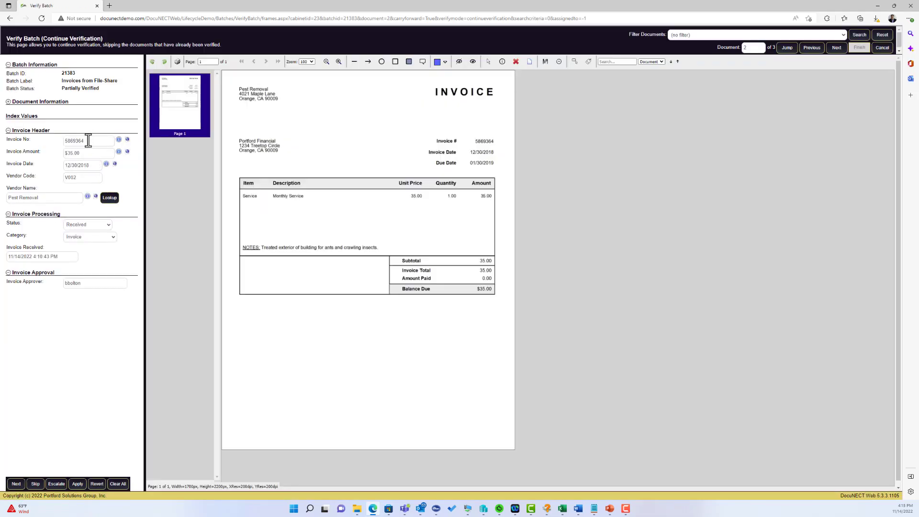
# Check invoice numbers and dates of documents 2 and 3 against their scans
pyautogui.click(88, 140)
pyautogui.click(72, 165)
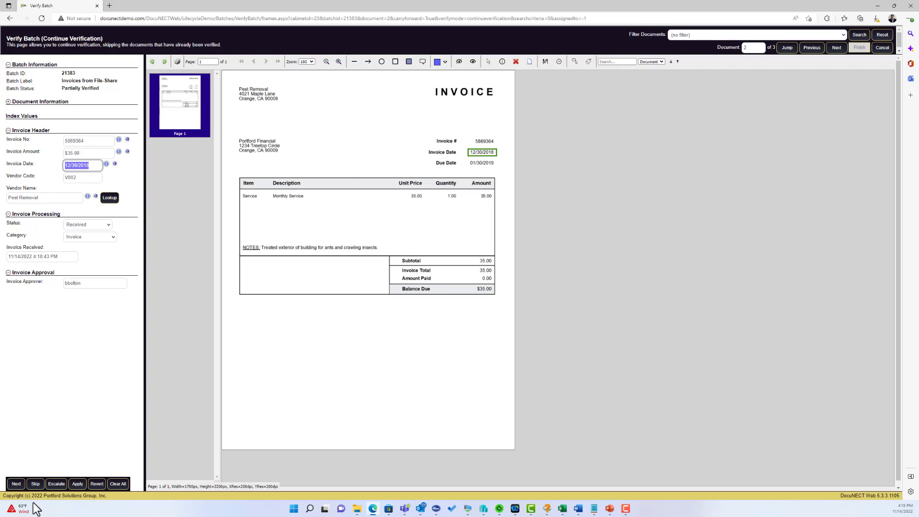
pyautogui.click(13, 481)
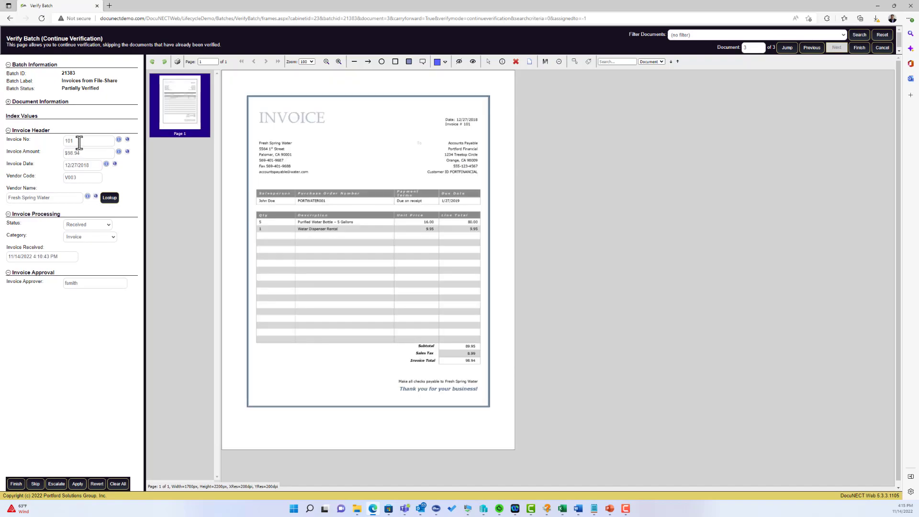
pyautogui.click(79, 141)
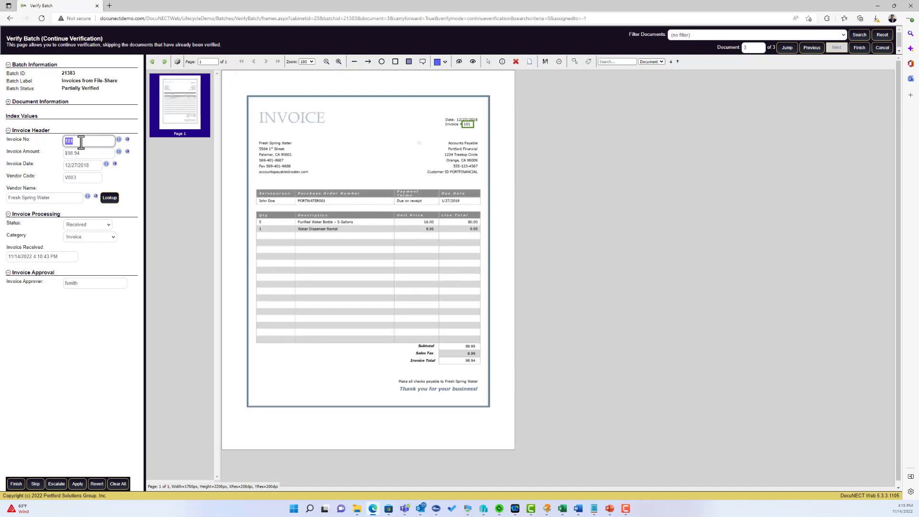
pyautogui.click(72, 166)
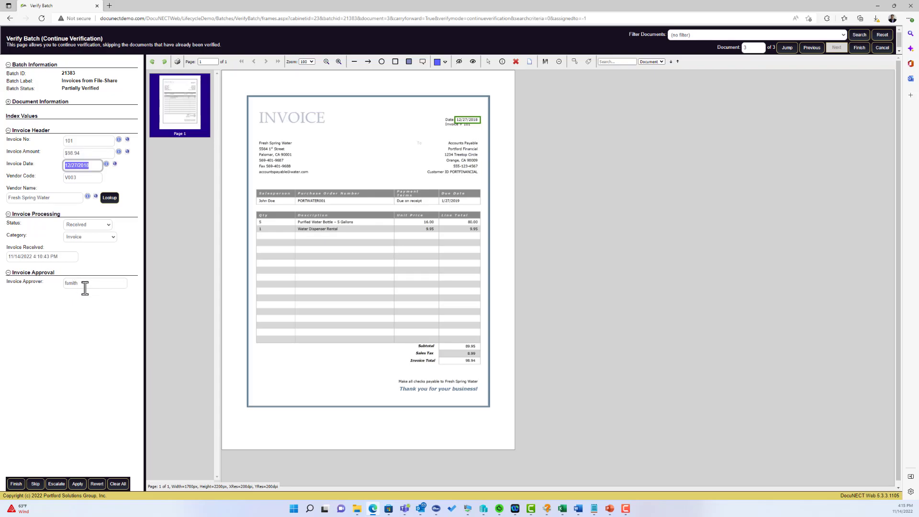
# Finish verifying batch 21383, saving changes and returning to the Work Center
pyautogui.click(16, 484)
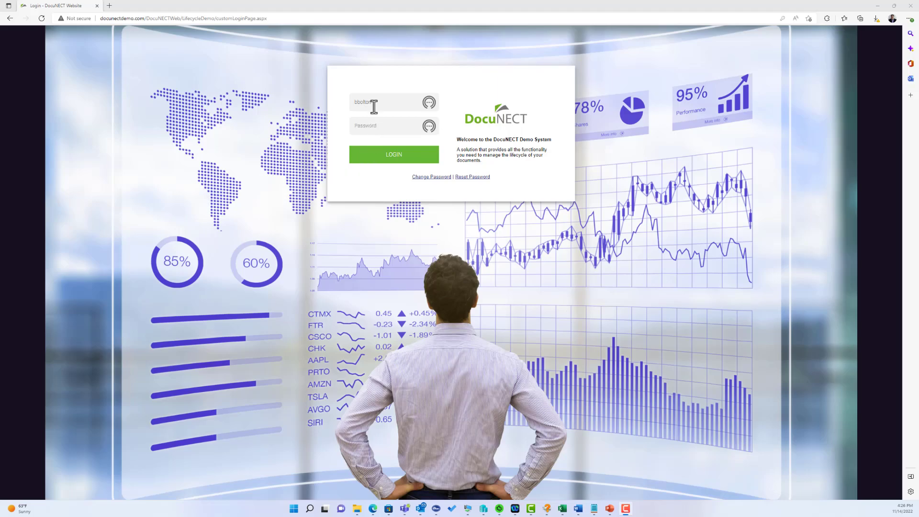
# Fill in the approver's saved username from the dropdown and focus the password field
pyautogui.click(372, 103)
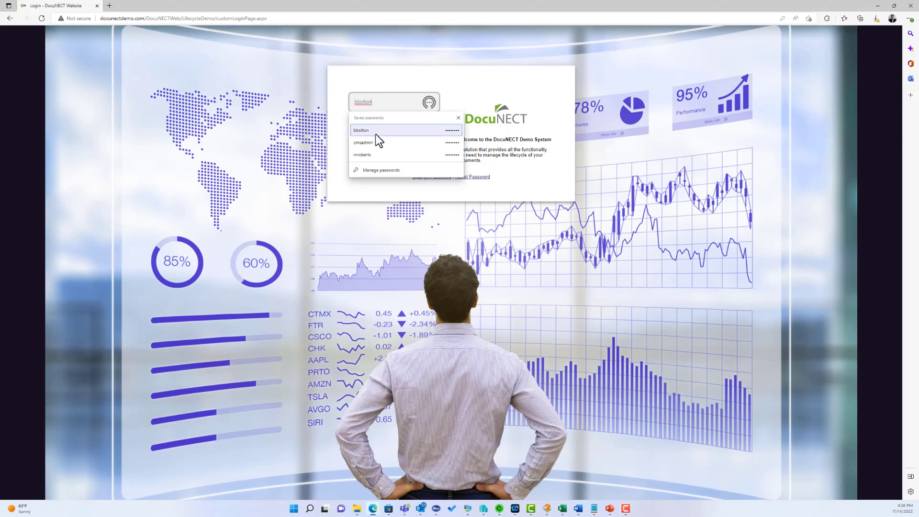
pyautogui.click(322, 125)
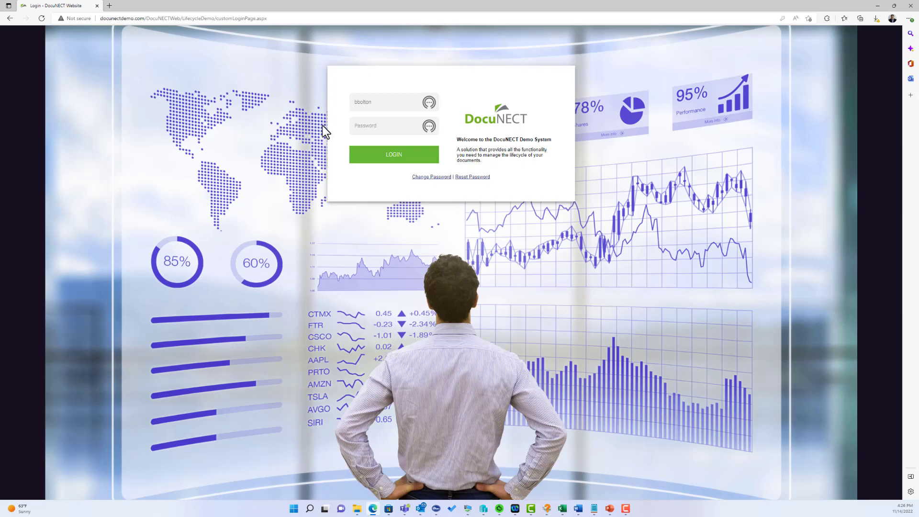
pyautogui.click(362, 126)
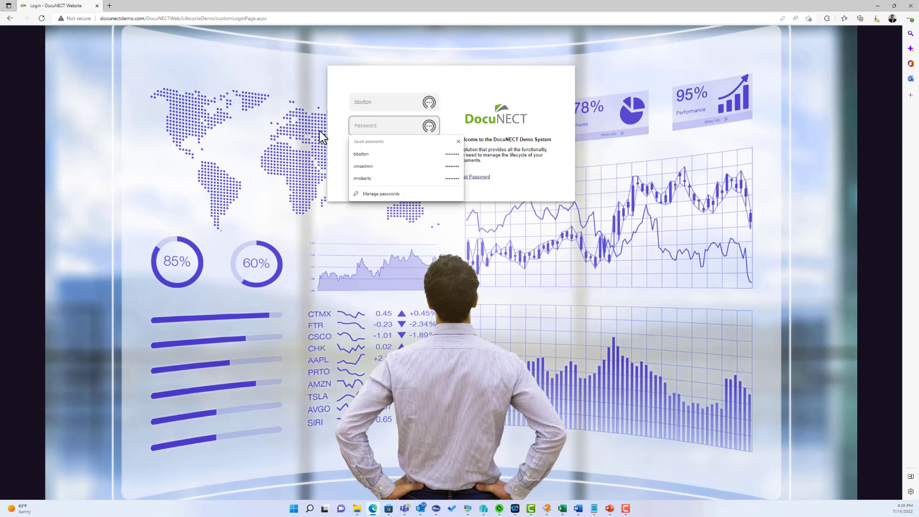
pyautogui.click(337, 137)
pyautogui.click(368, 125)
# Enter the approver's password and log in to reach the My Tasks list
pyautogui.write('•••••••')
pyautogui.press('Return')
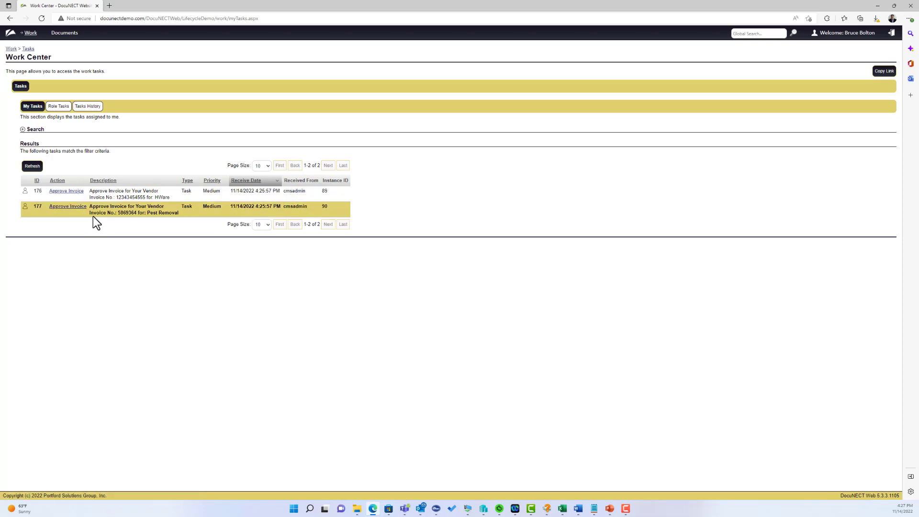
# Open Approve Invoice task 176 for HWare and preview its scanned invoice
pyautogui.click(63, 191)
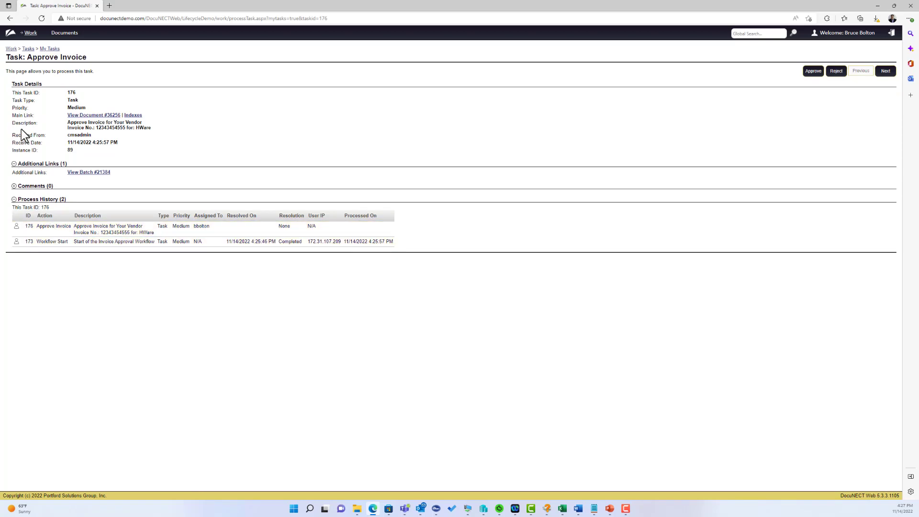
pyautogui.click(81, 115)
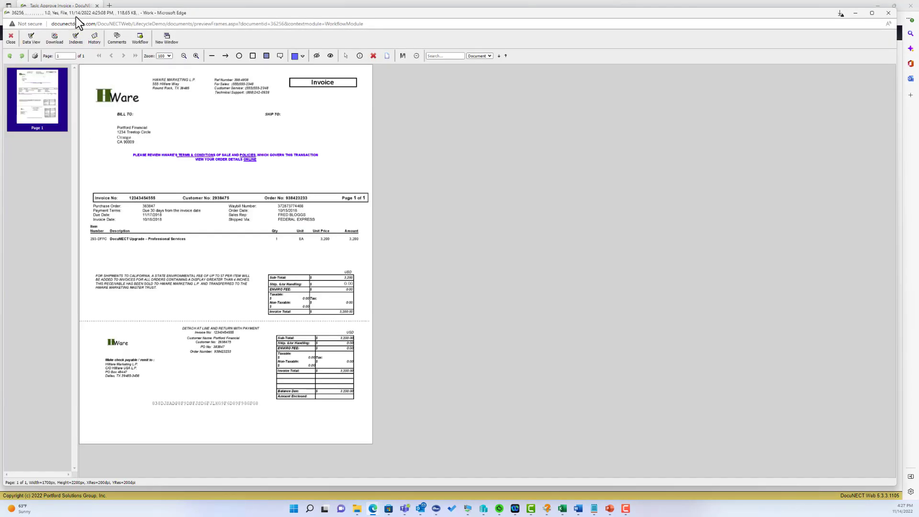
pyautogui.moveTo(75, 16); pyautogui.dragTo(157, 26)
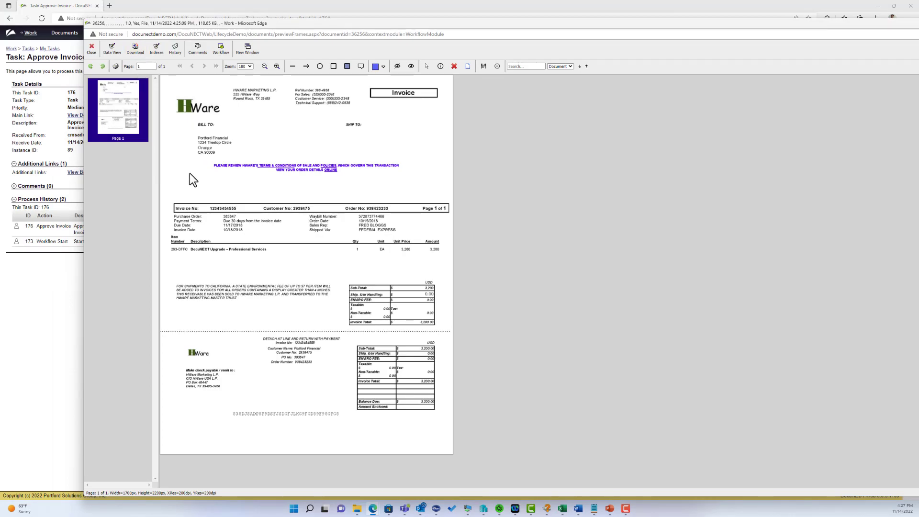
pyautogui.click(91, 48)
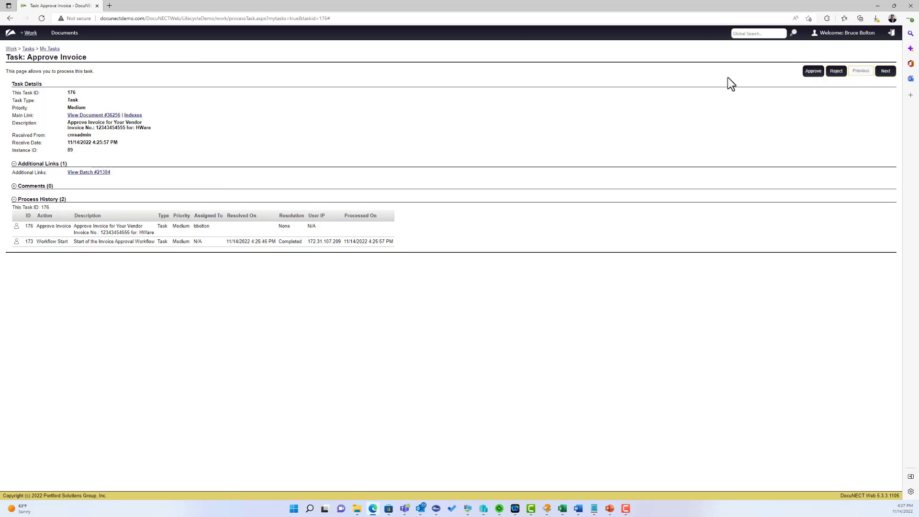
# Review the HWare invoice's index values, then close them
pyautogui.click(135, 116)
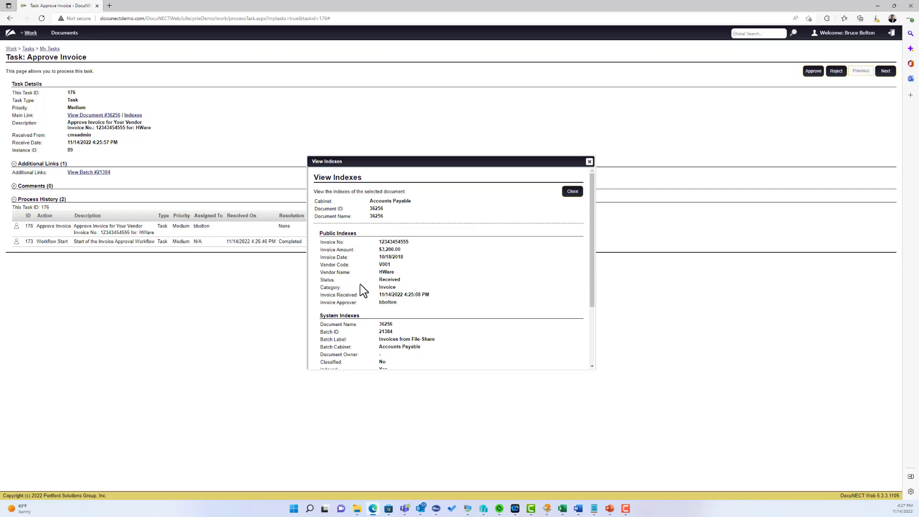
pyautogui.scroll(-3, 359, 277)
pyautogui.scroll(3, 361, 272)
pyautogui.click(573, 191)
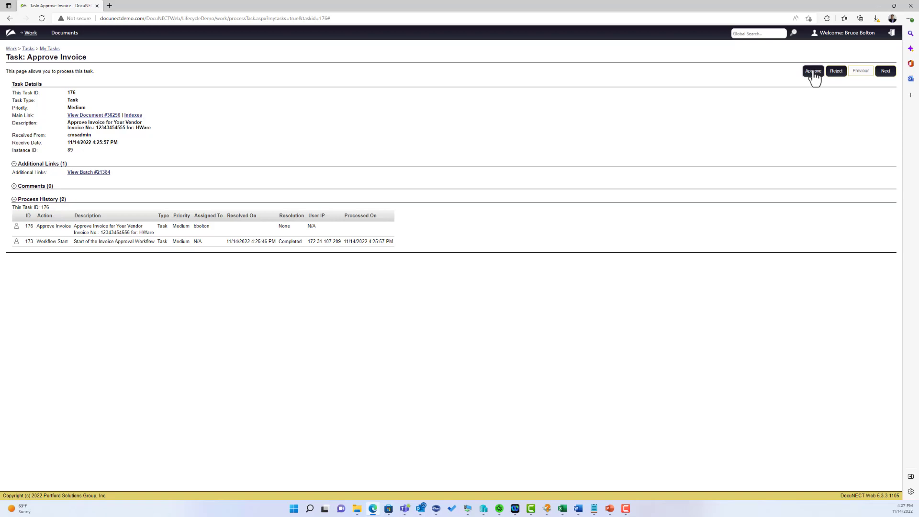
# Approve HWare task 176, then open Pest Removal task 177 and preview its invoice
pyautogui.click(813, 71)
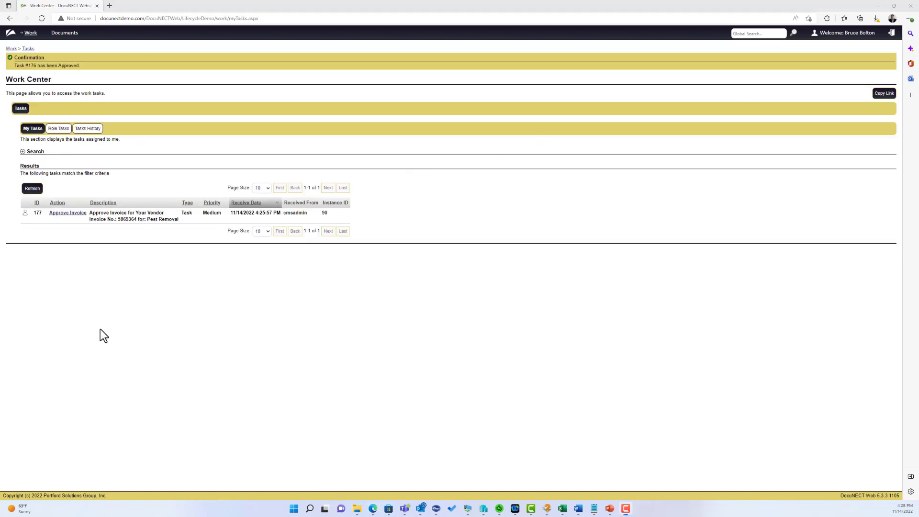
pyautogui.click(68, 215)
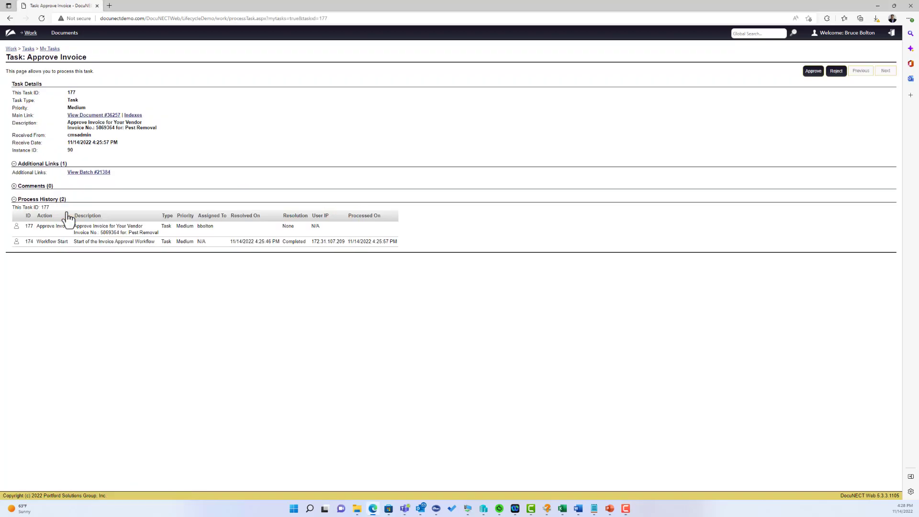
pyautogui.click(89, 115)
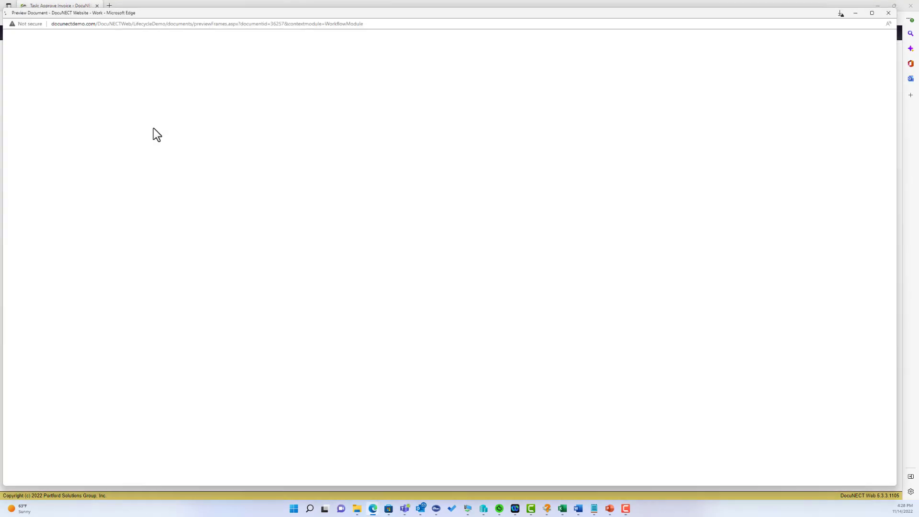
pyautogui.moveTo(92, 13); pyautogui.dragTo(227, 23)
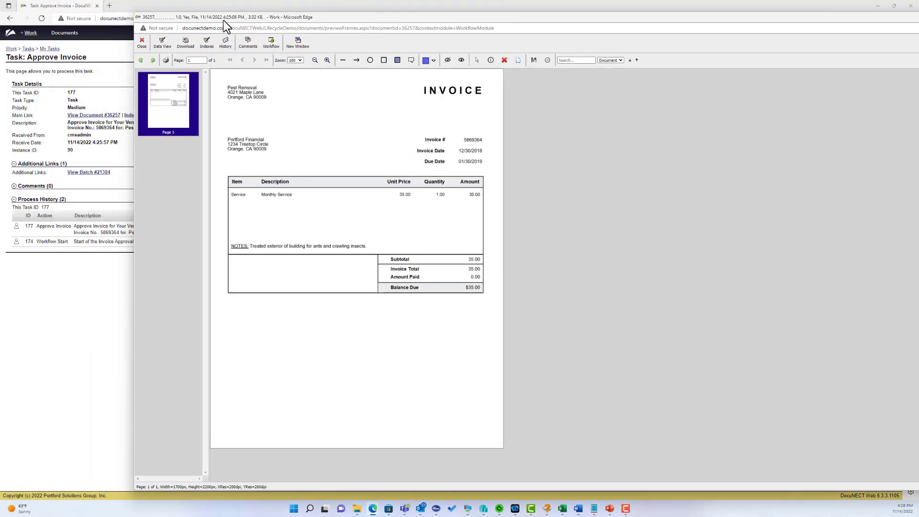
# Circle the Balance Due amount and add the note 'Please check this amount.'
pyautogui.click(370, 60)
pyautogui.moveTo(447, 266); pyautogui.dragTo(492, 311)
pyautogui.click(411, 60)
pyautogui.click(420, 312)
pyautogui.write('Please check this amount.')
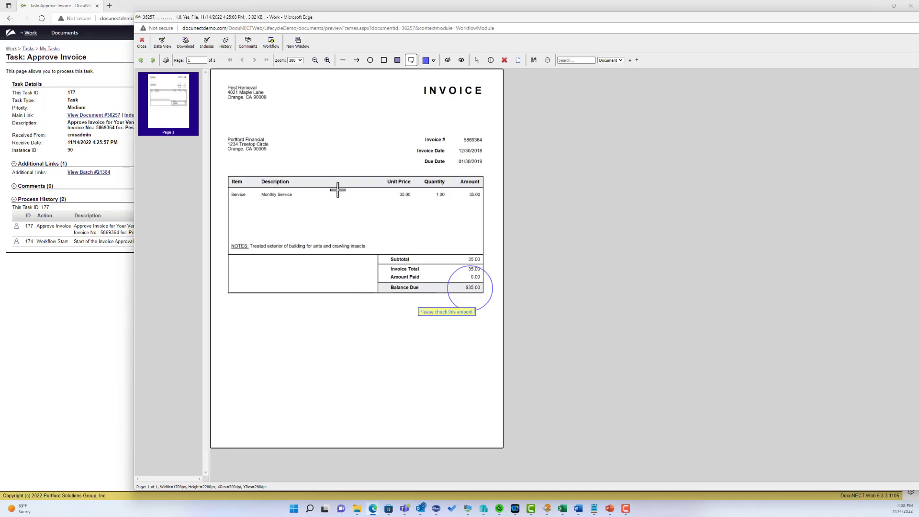
# Keep the annotations, close the preview and reject task 177
pyautogui.click(518, 60)
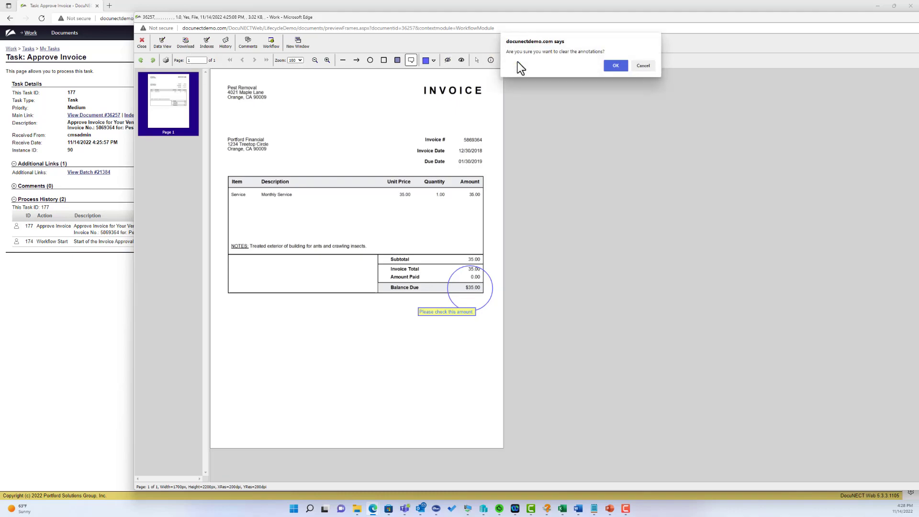
pyautogui.click(641, 66)
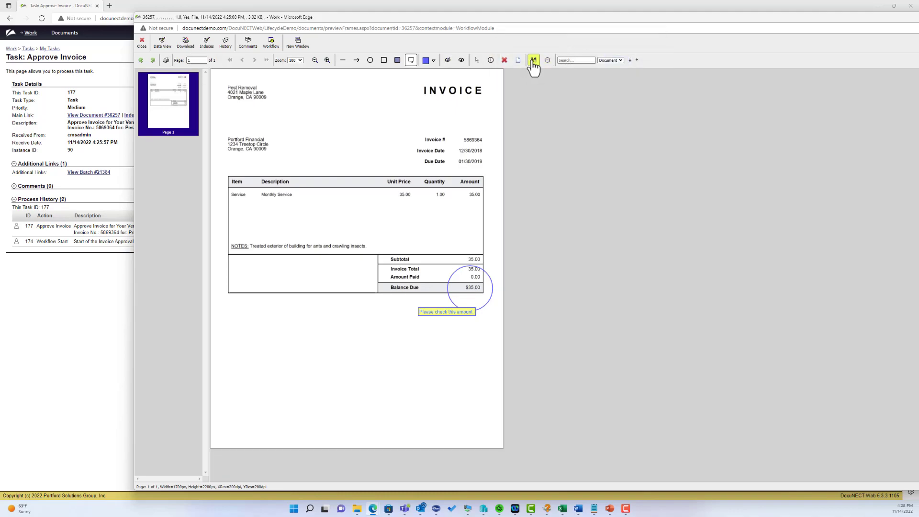
pyautogui.click(141, 42)
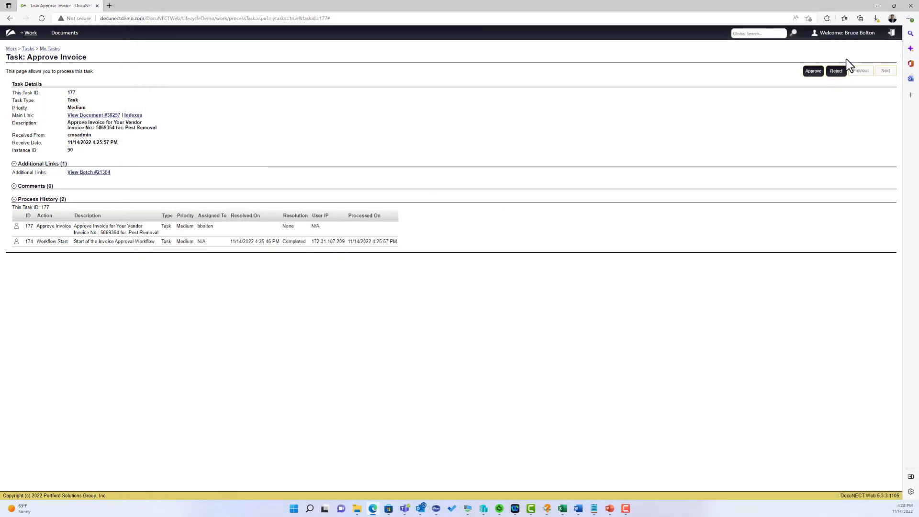
pyautogui.click(836, 70)
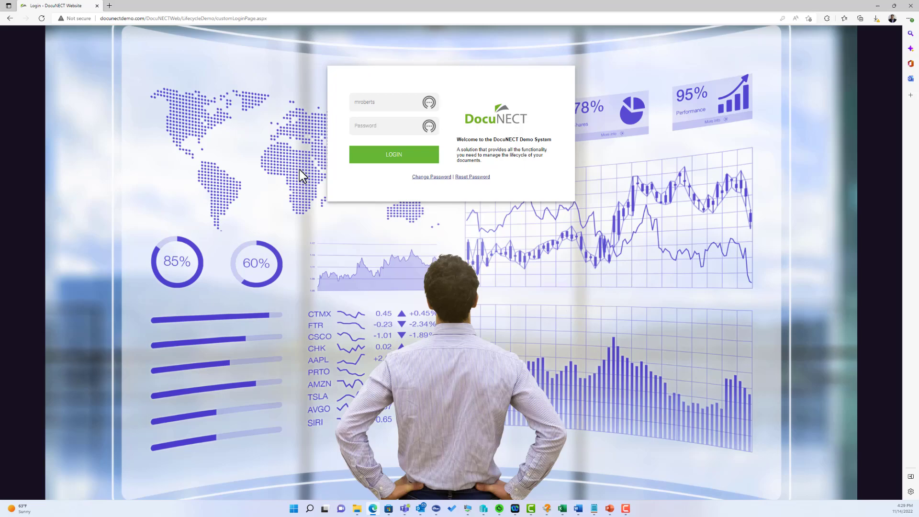
# Enter the account password to sign in and reach the Invoice Summary Dashboard
pyautogui.click(376, 127)
pyautogui.write('•••')
pyautogui.press('Return')
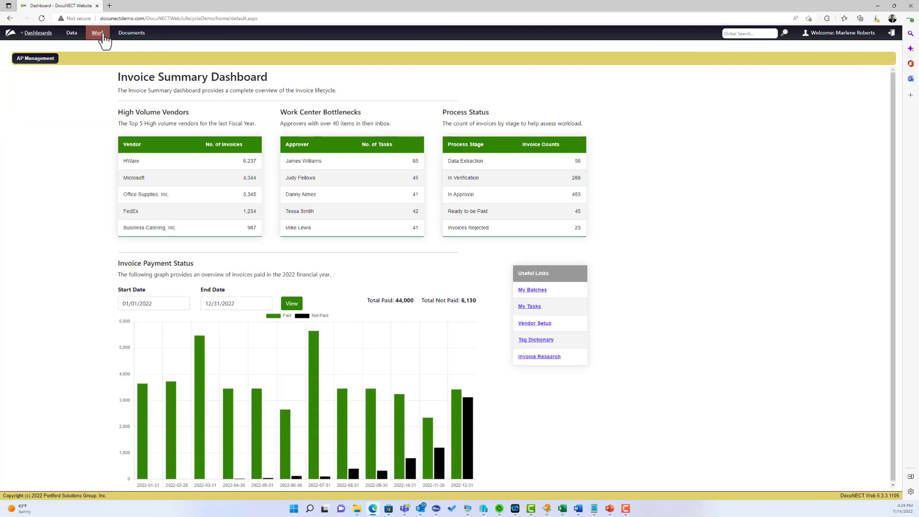
# Show Work > Tasks > Role Tasks, listing tasks 180 Invoice Rejected and 179 Invoice Final Review
pyautogui.click(102, 34)
pyautogui.click(41, 86)
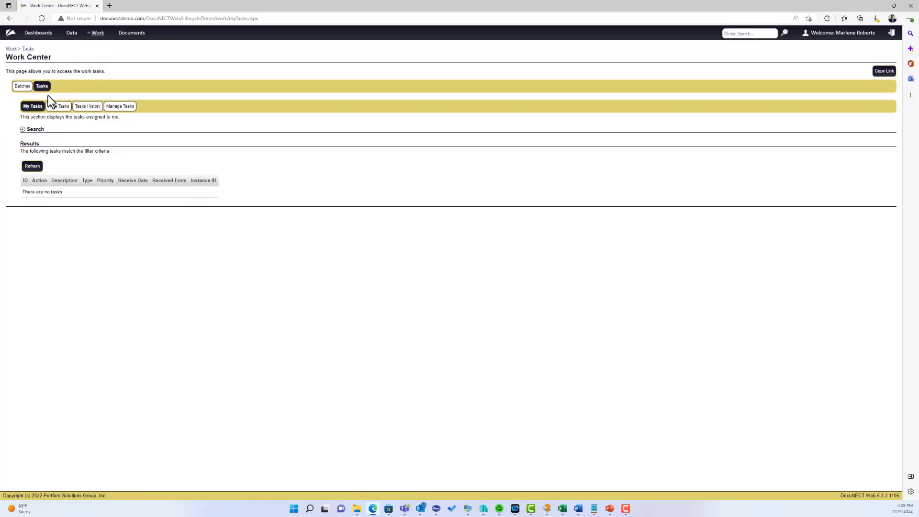
pyautogui.click(58, 106)
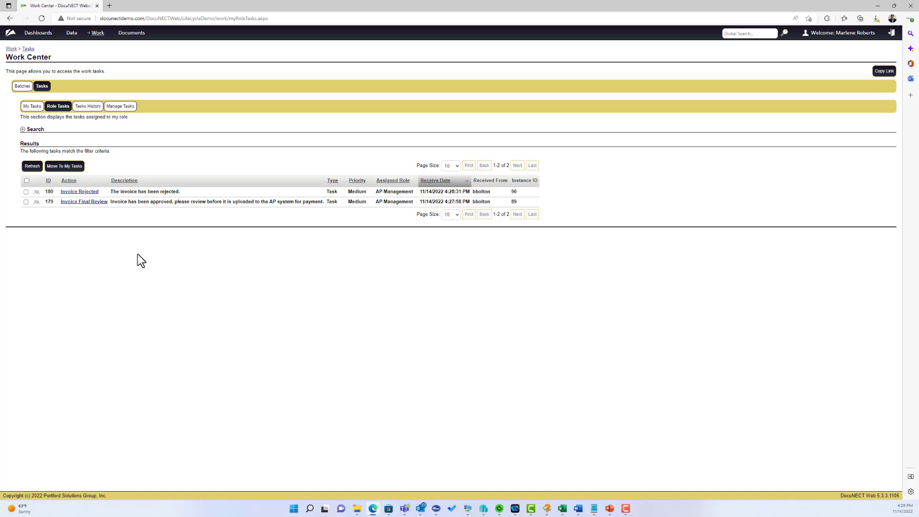
# Assign Invoice Rejected task 180 to yourself and review its invoice document
pyautogui.click(76, 193)
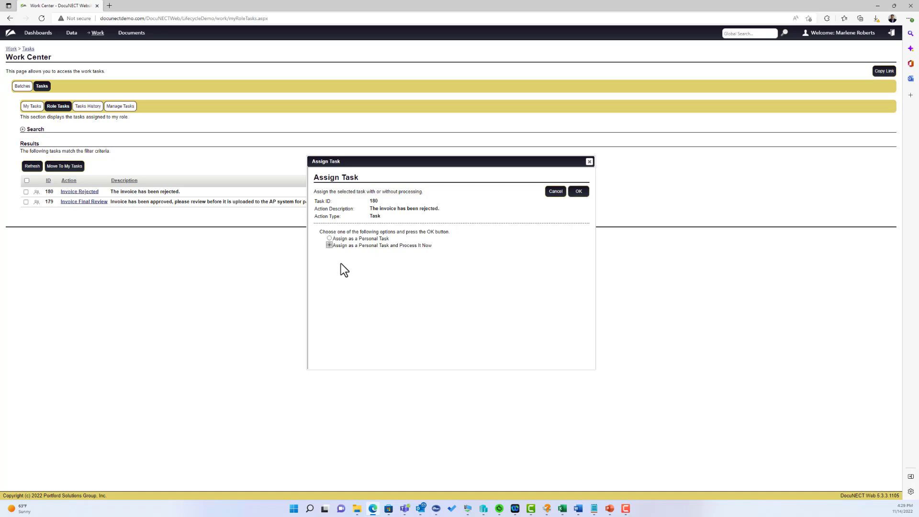
pyautogui.click(577, 193)
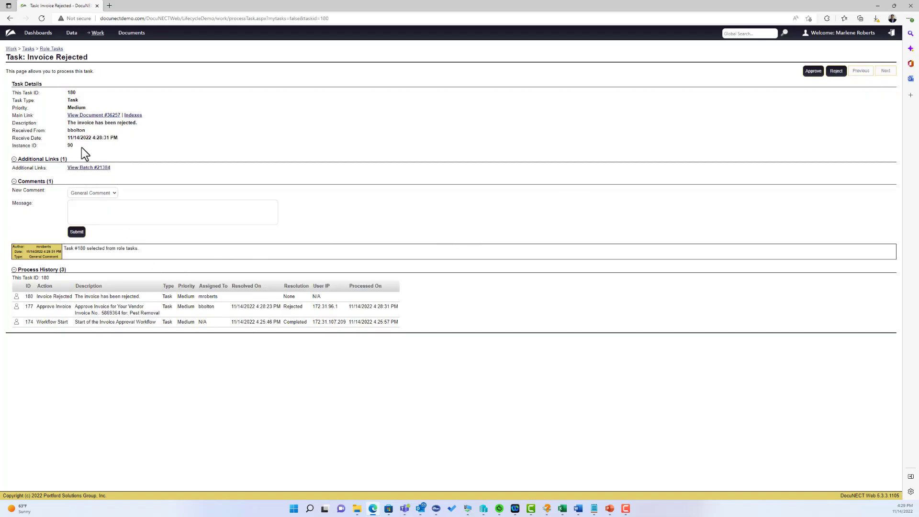
pyautogui.click(93, 116)
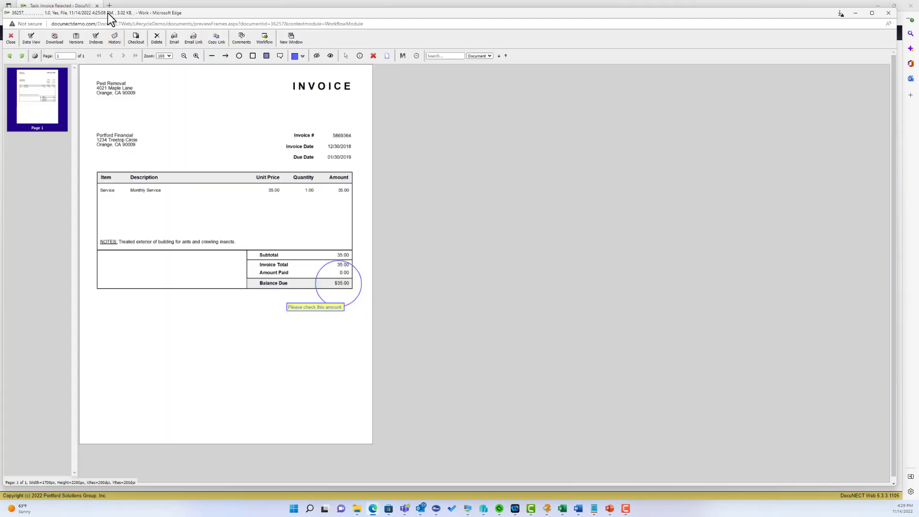
pyautogui.moveTo(108, 12); pyautogui.dragTo(229, 27)
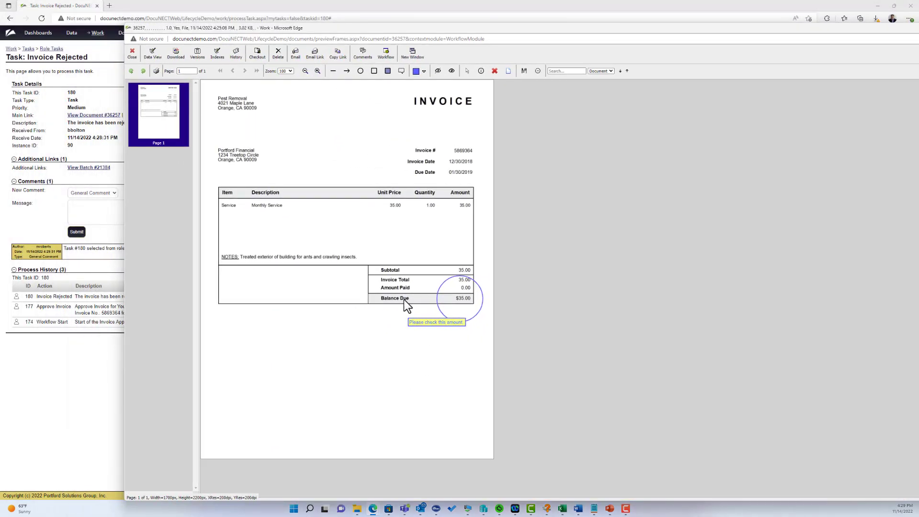
pyautogui.click(132, 52)
# Post the comment 'Please check into this and call the vendor.' on task 180
pyautogui.click(100, 219)
pyautogui.write('Please check into this and call the vendor.')
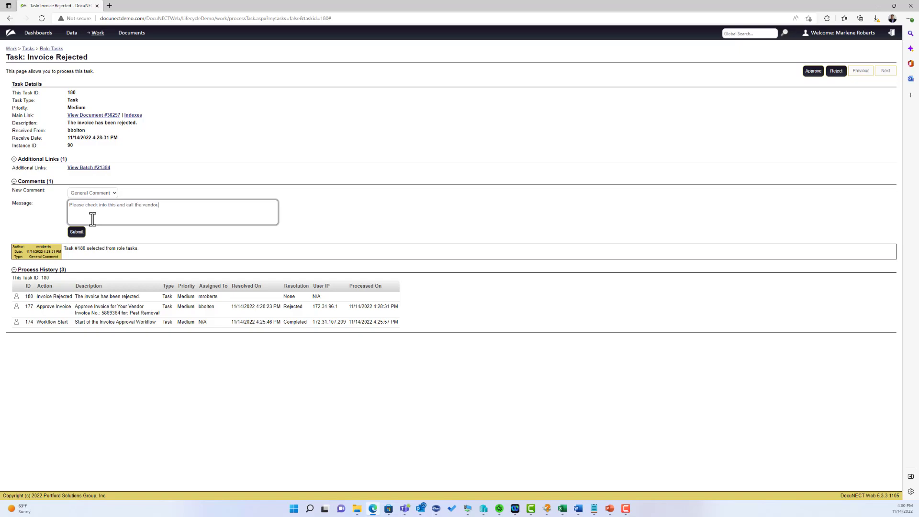
pyautogui.click(81, 233)
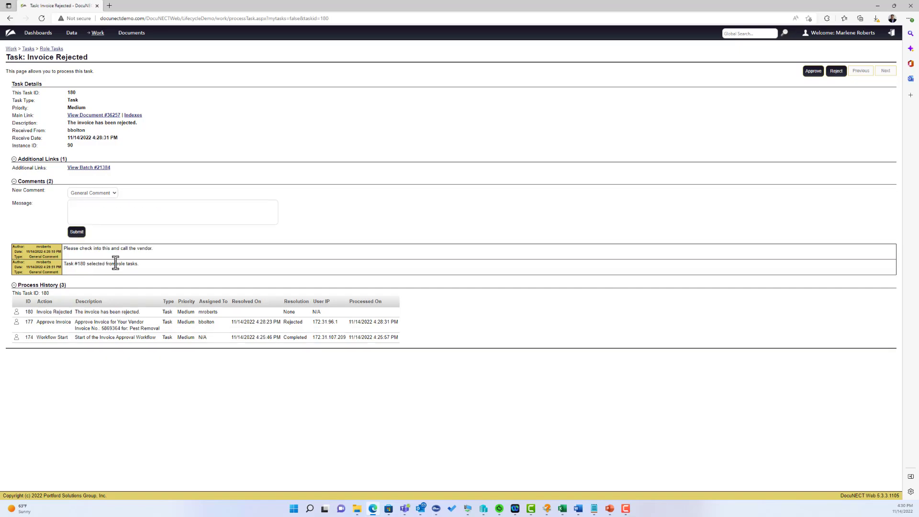
# Check that task 180 now appears in My Tasks, then return to Role Tasks
pyautogui.click(44, 49)
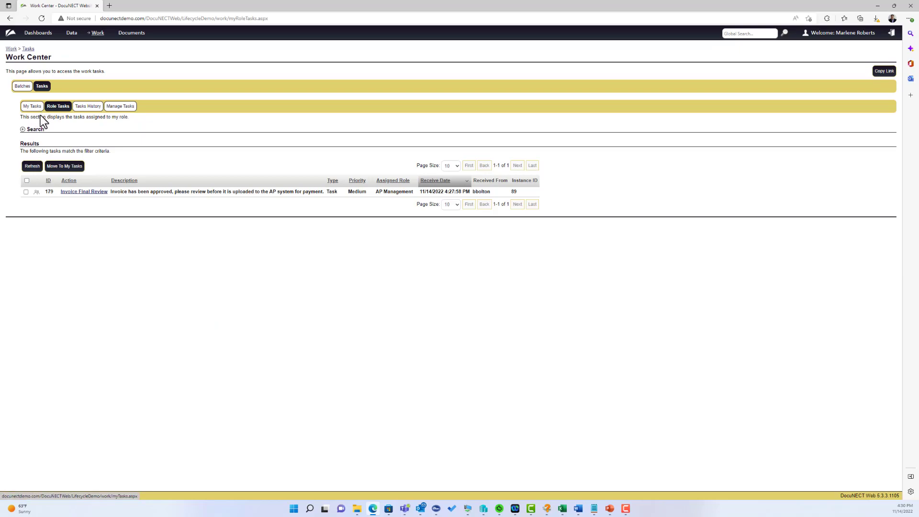
pyautogui.click(33, 106)
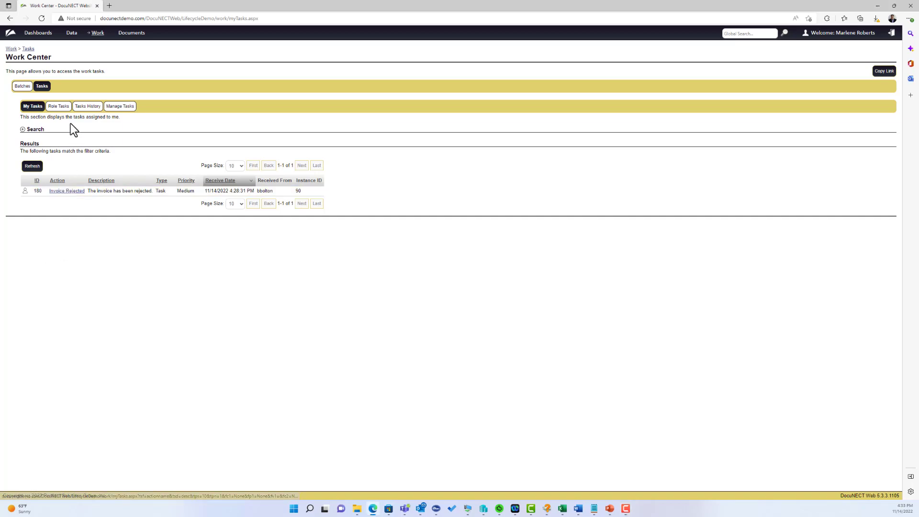
pyautogui.click(59, 107)
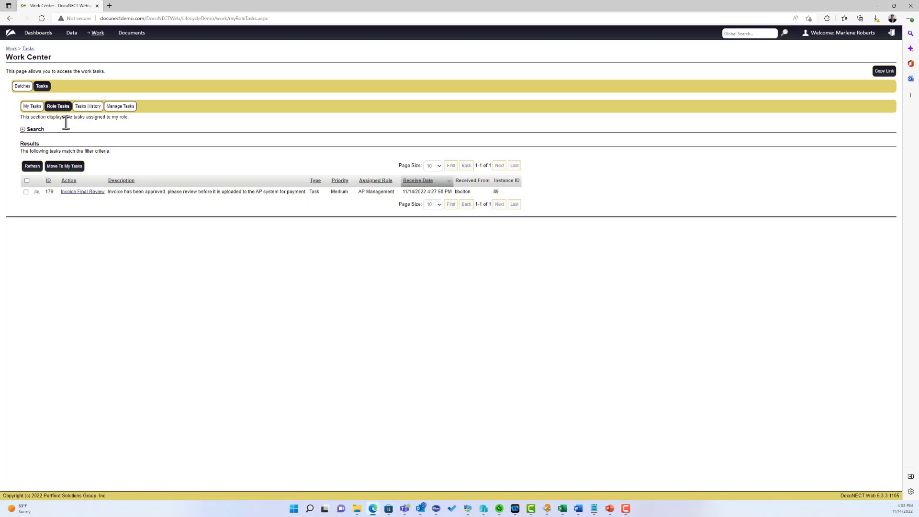
# Assign Invoice Final Review task 179 to yourself to process now
pyautogui.click(76, 194)
pyautogui.moveTo(429, 246); pyautogui.dragTo(424, 245)
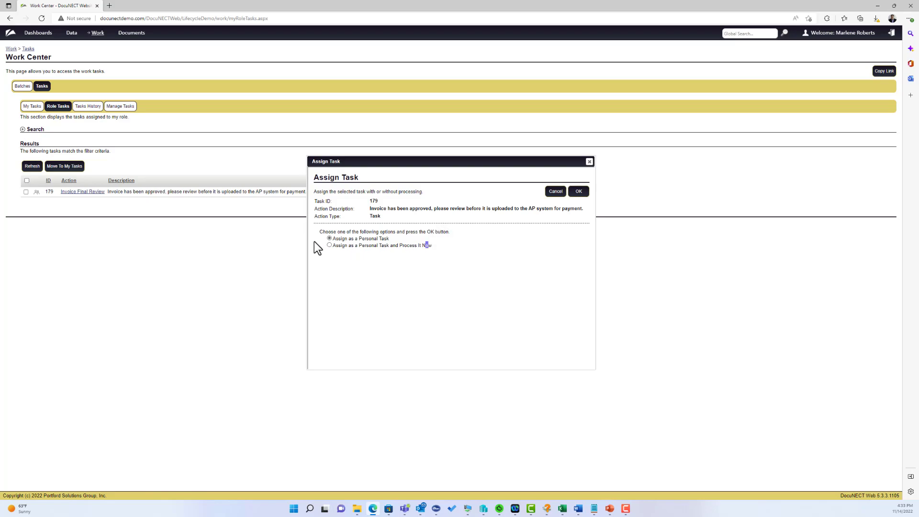
pyautogui.click(578, 191)
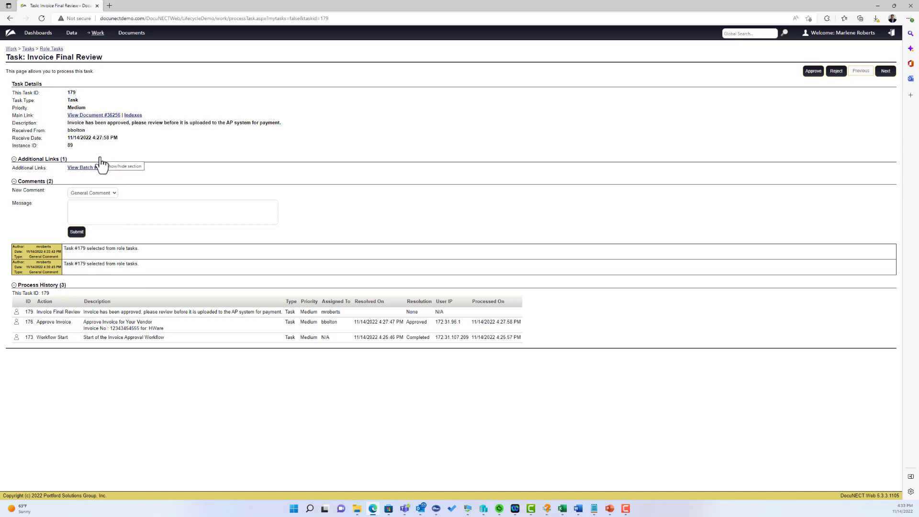
# Check invoice document #36256 and approve Final Review task 179
pyautogui.click(92, 116)
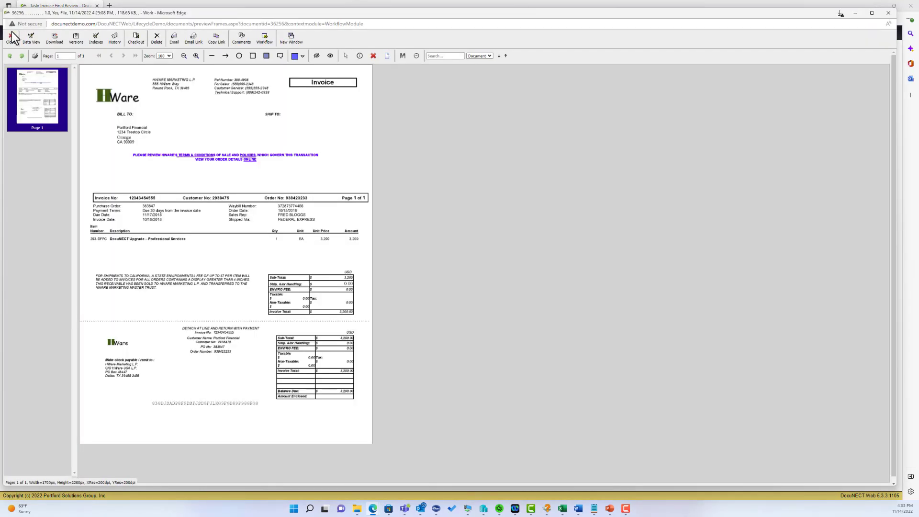
pyautogui.click(11, 38)
pyautogui.click(813, 72)
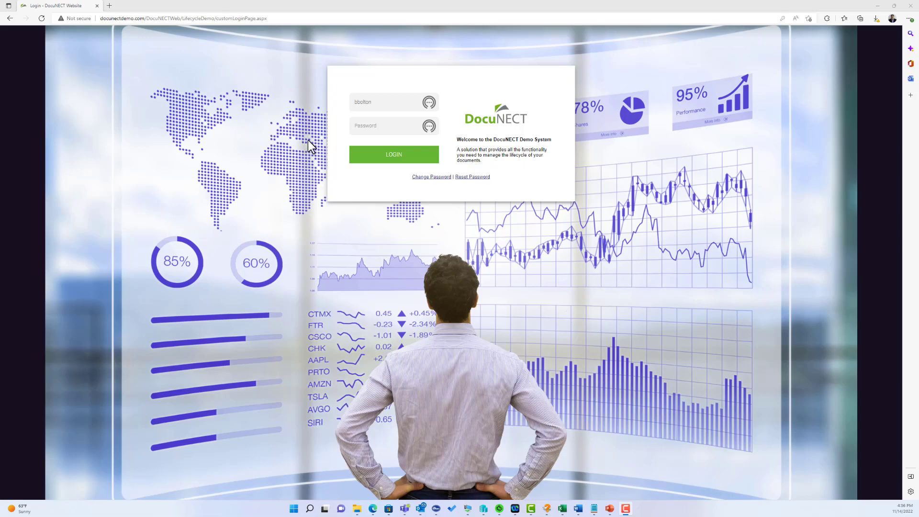
# Sign back in with the account password
pyautogui.click(380, 126)
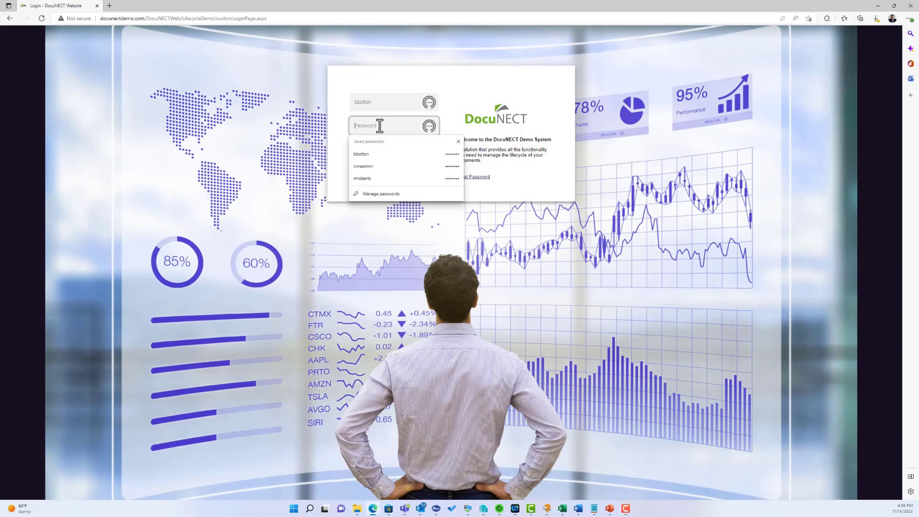
pyautogui.write('••••')
pyautogui.press('Return')
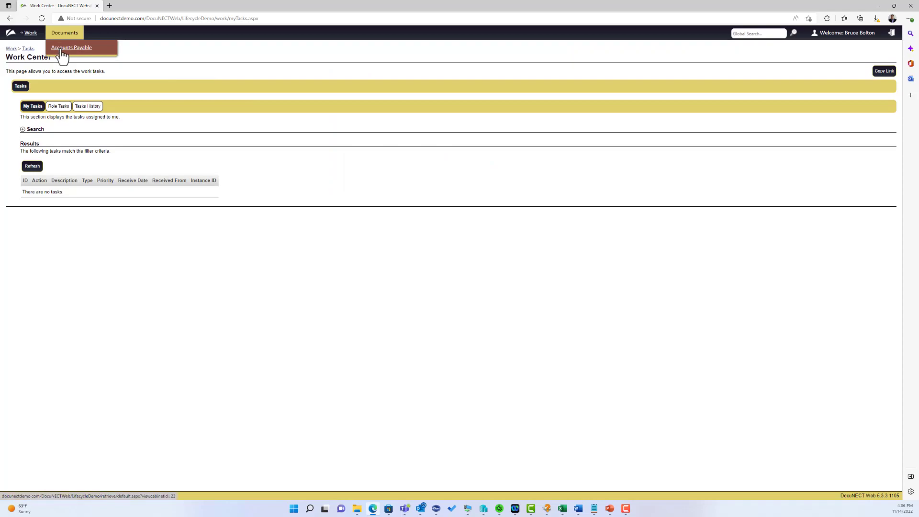
# Run a blank Accounts Payable search listing all three invoices
pyautogui.click(62, 53)
pyautogui.click(12, 67)
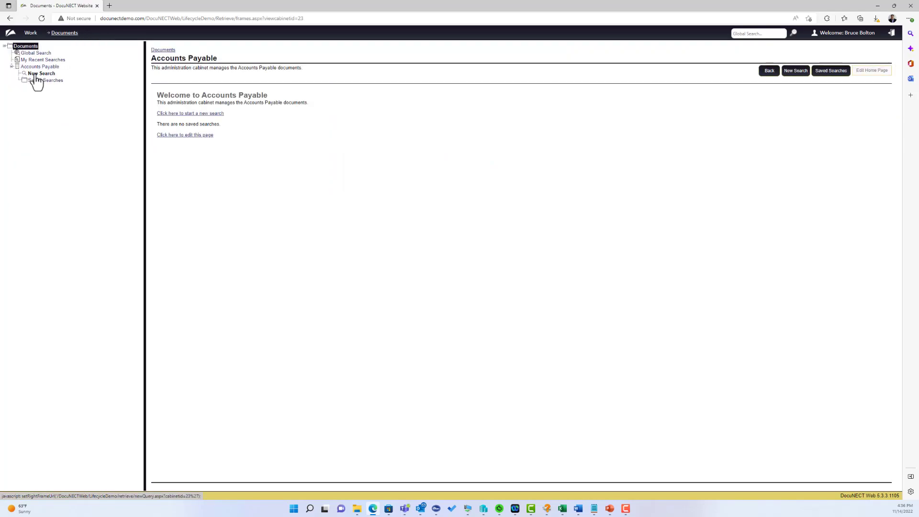
pyautogui.click(36, 75)
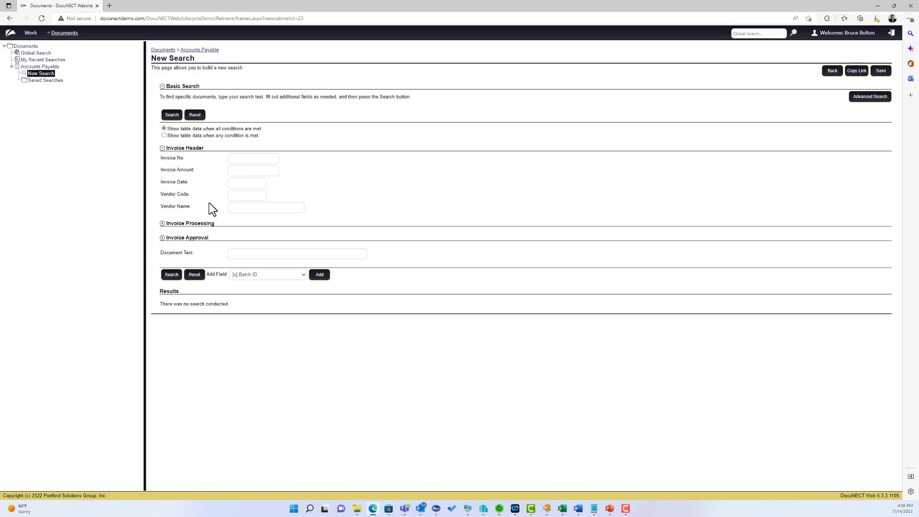
pyautogui.click(172, 114)
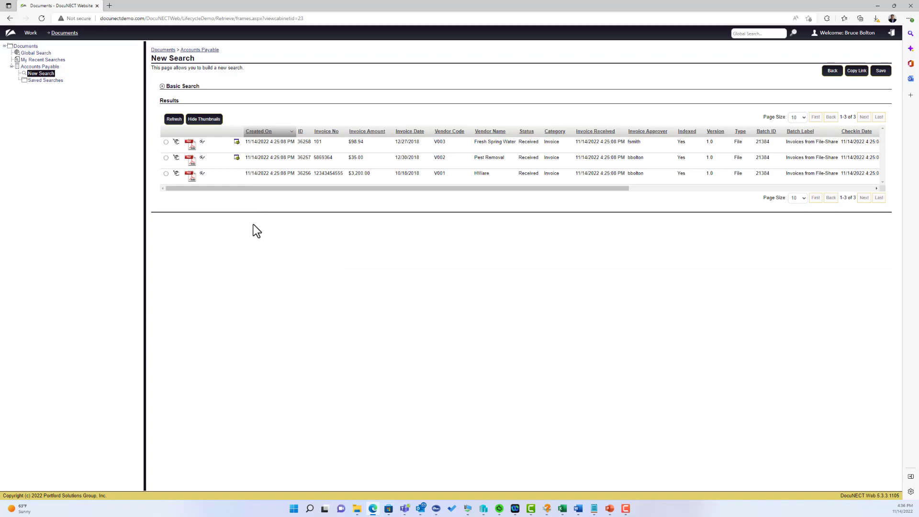
pyautogui.rightClick(242, 150)
pyautogui.click(259, 265)
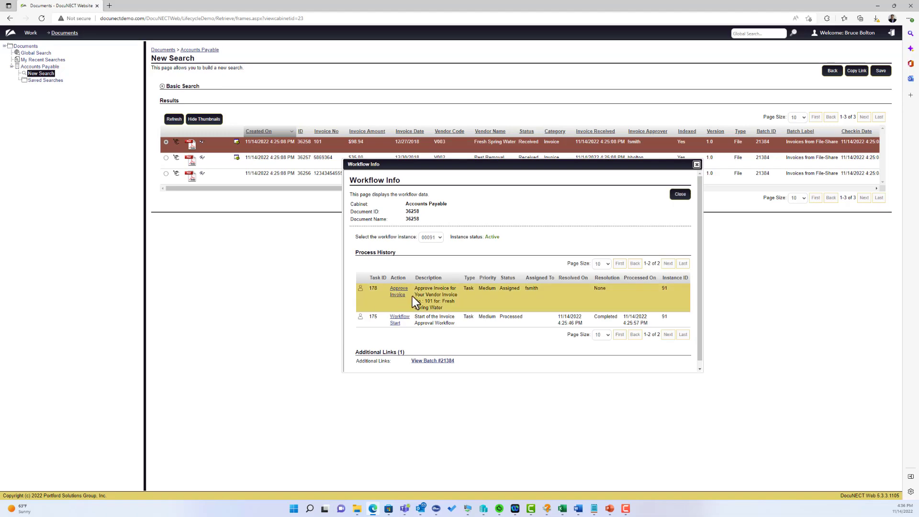
pyautogui.click(680, 194)
pyautogui.rightClick(257, 158)
pyautogui.click(225, 203)
pyautogui.rightClick(235, 184)
pyautogui.click(257, 299)
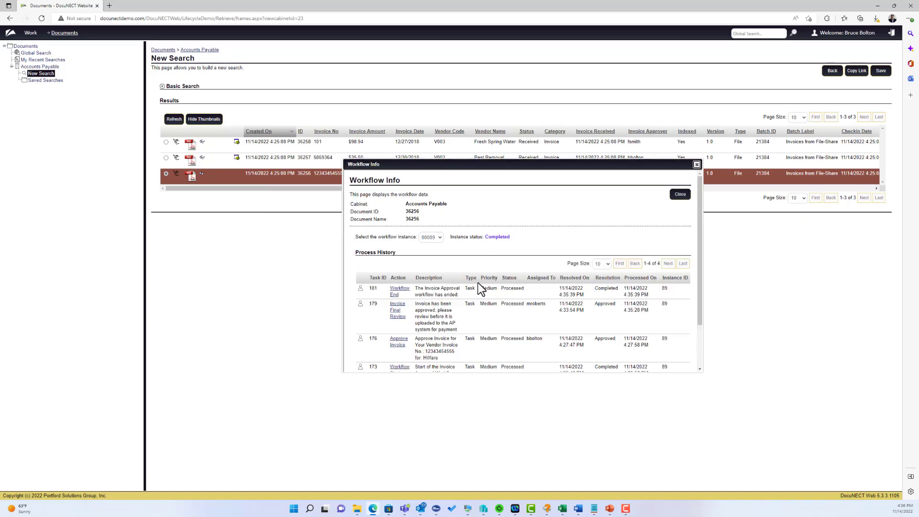
pyautogui.scroll(-2, 482, 285)
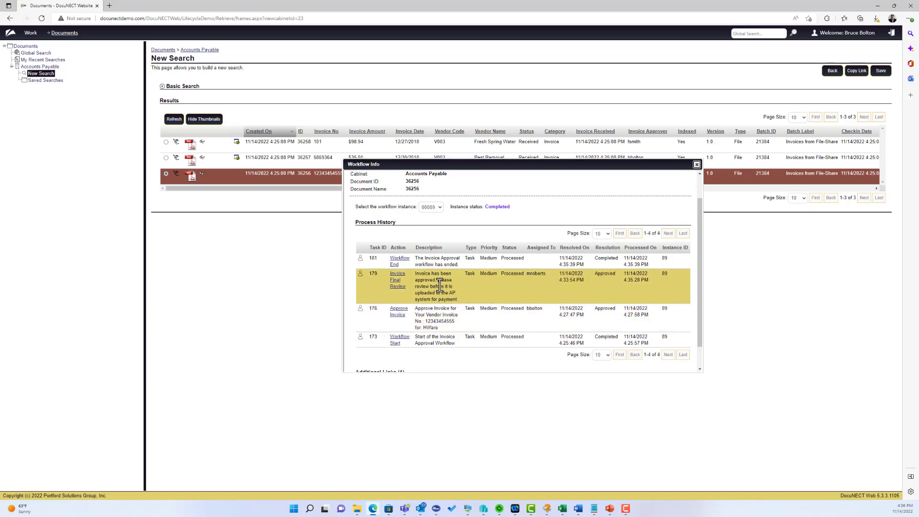
pyautogui.click(696, 164)
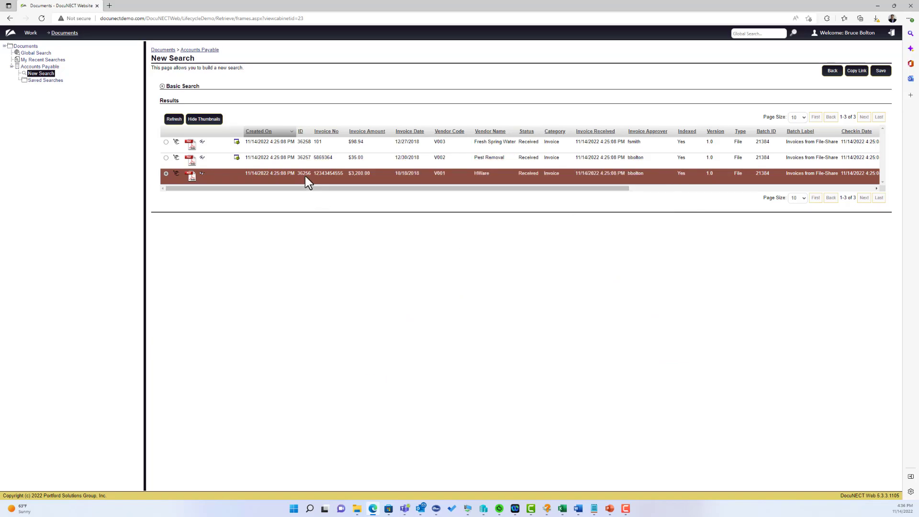
# Search Accounts Payable for Invoice No 5869364 alone
pyautogui.moveTo(333, 158); pyautogui.dragTo(312, 157)
pyautogui.hotkey('ctrl', 'c')
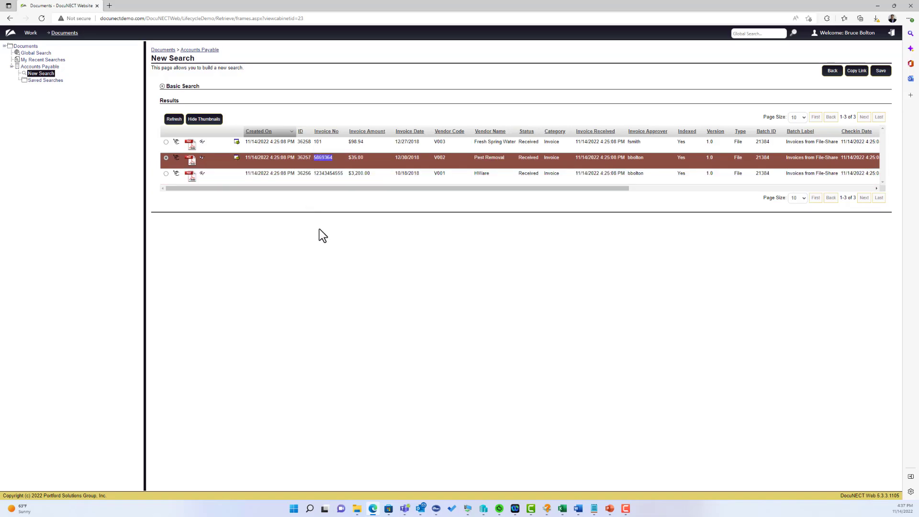
pyautogui.click(162, 87)
pyautogui.click(252, 158)
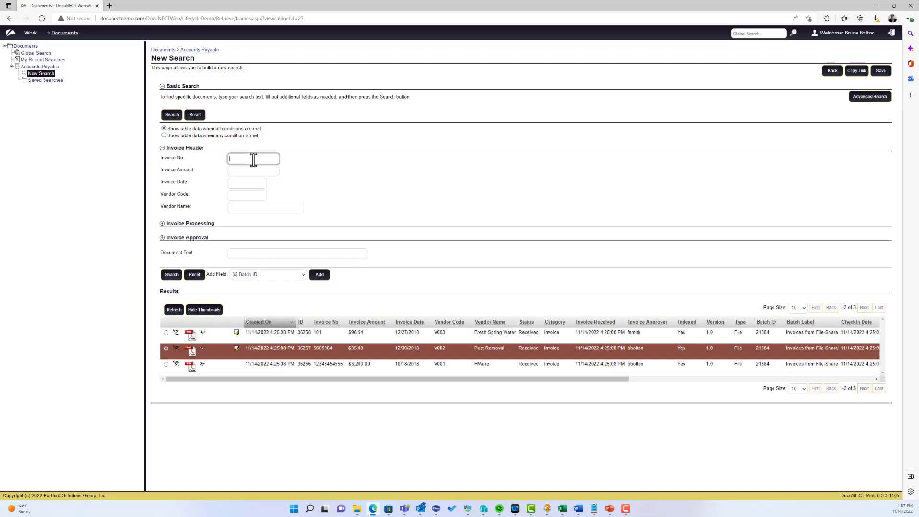
pyautogui.hotkey('ctrl', 'v')
pyautogui.click(172, 115)
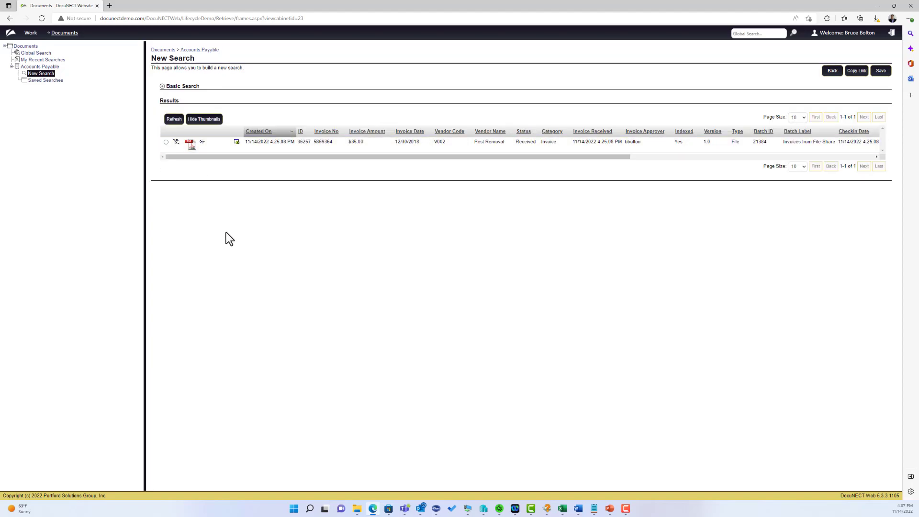
# Show invoice 5869364's Workflow Info, with the rejection and Active status
pyautogui.rightClick(261, 146)
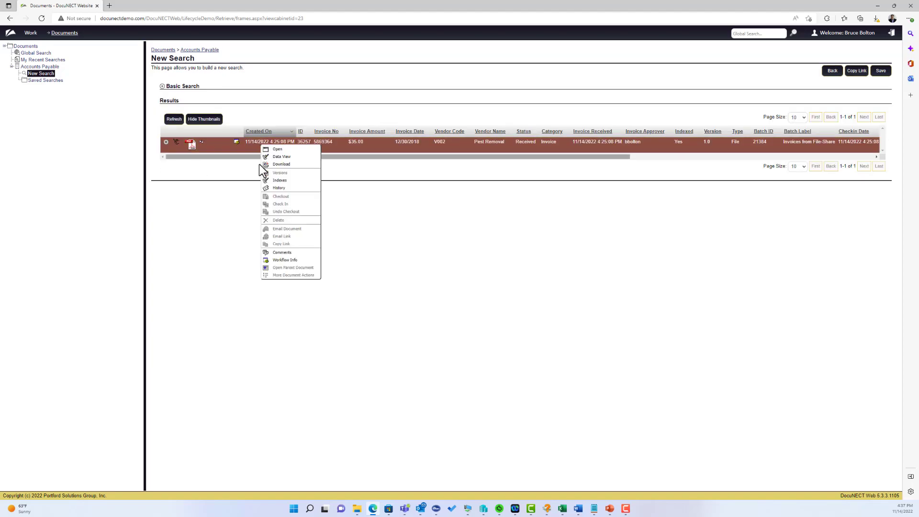
pyautogui.click(278, 261)
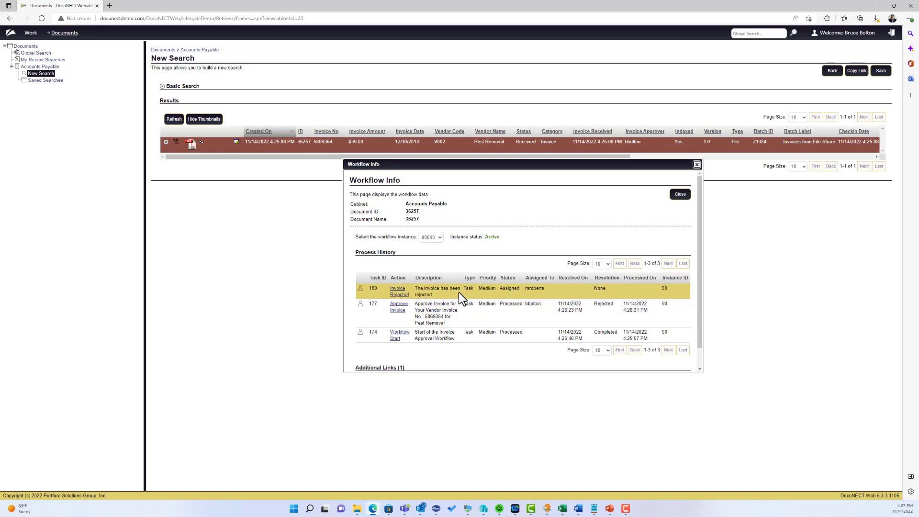
pyautogui.scroll(-1, 459, 292)
pyautogui.scroll(1, 459, 292)
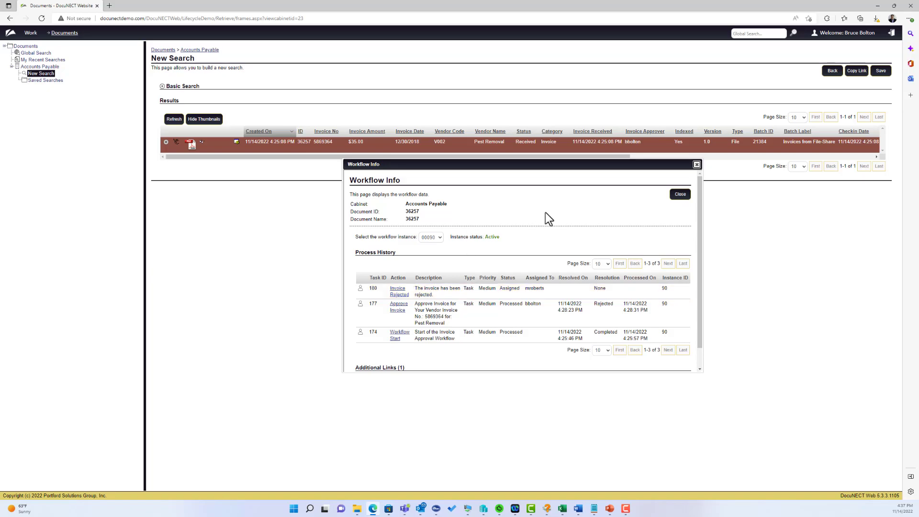
# Close Workflow Info, then review and close invoice 5869364's nine-entry history
pyautogui.click(681, 195)
pyautogui.rightClick(315, 143)
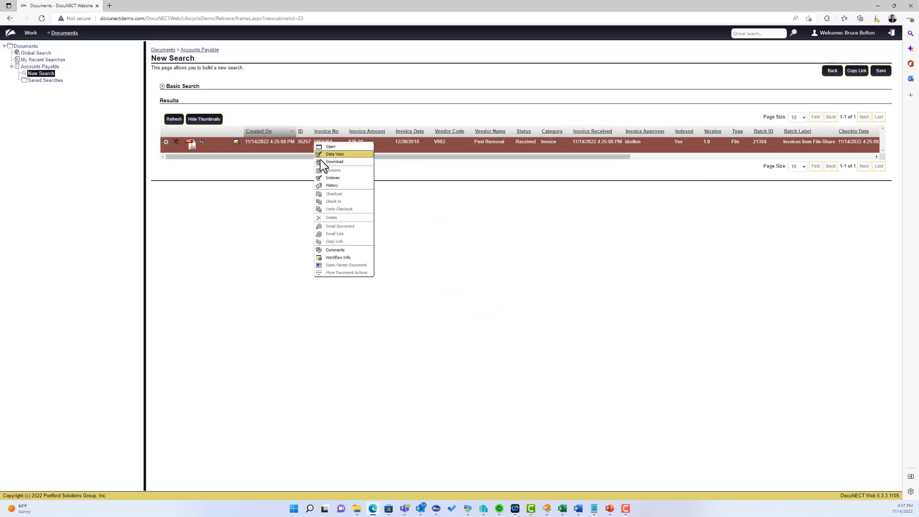
pyautogui.click(332, 186)
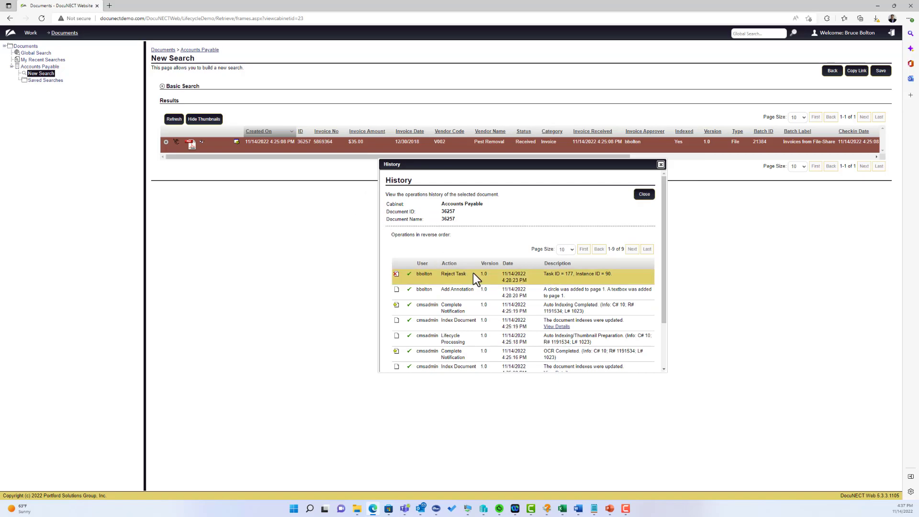
pyautogui.scroll(-2, 470, 268)
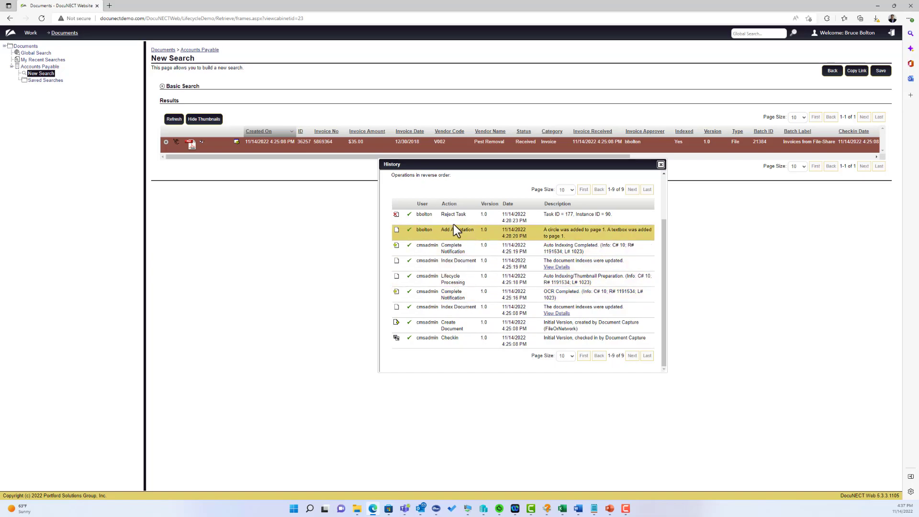
pyautogui.scroll(3, 455, 215)
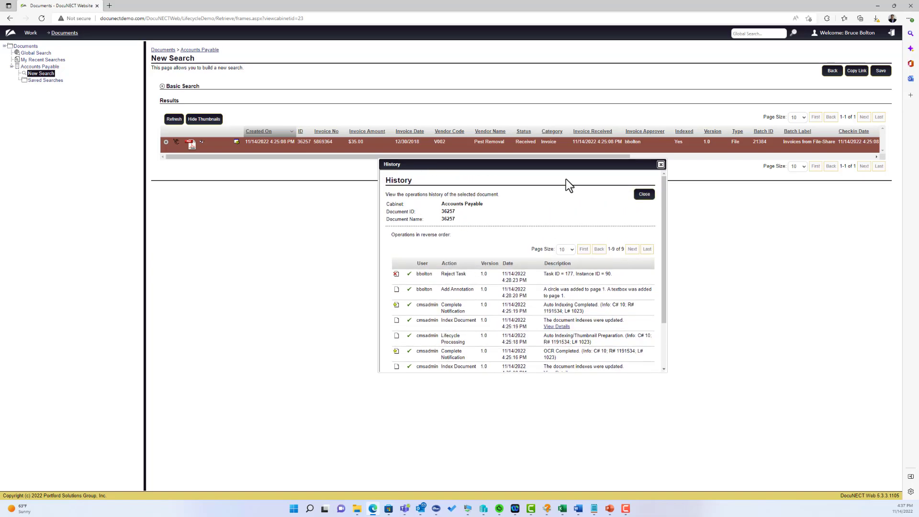
pyautogui.click(643, 196)
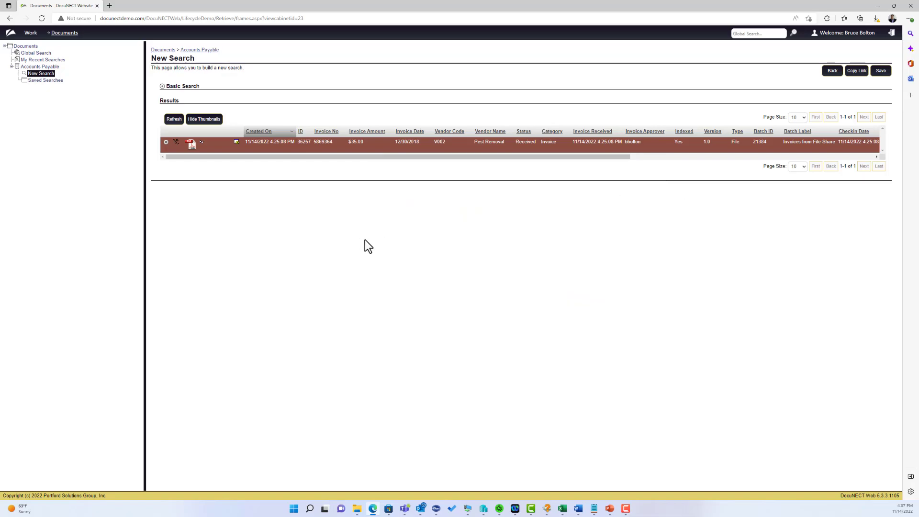